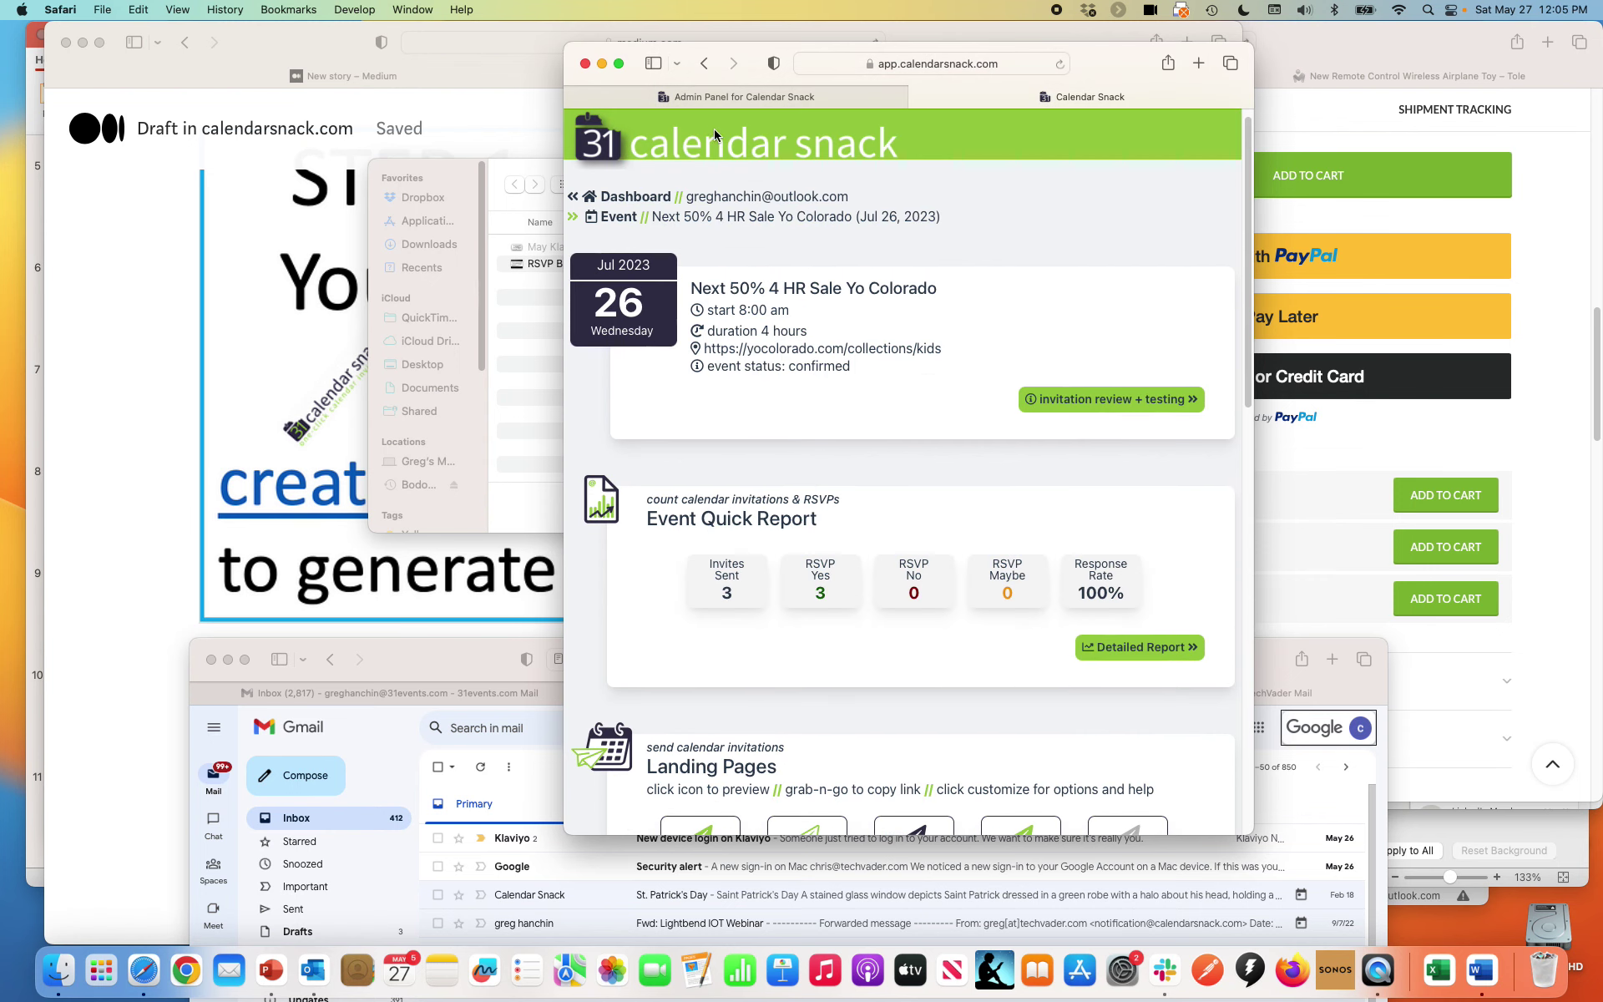
Present slide 7 of the Klaviyo presentation full screen, then return to editing
{"action": "left_click", "coordinate": [277, 979]}
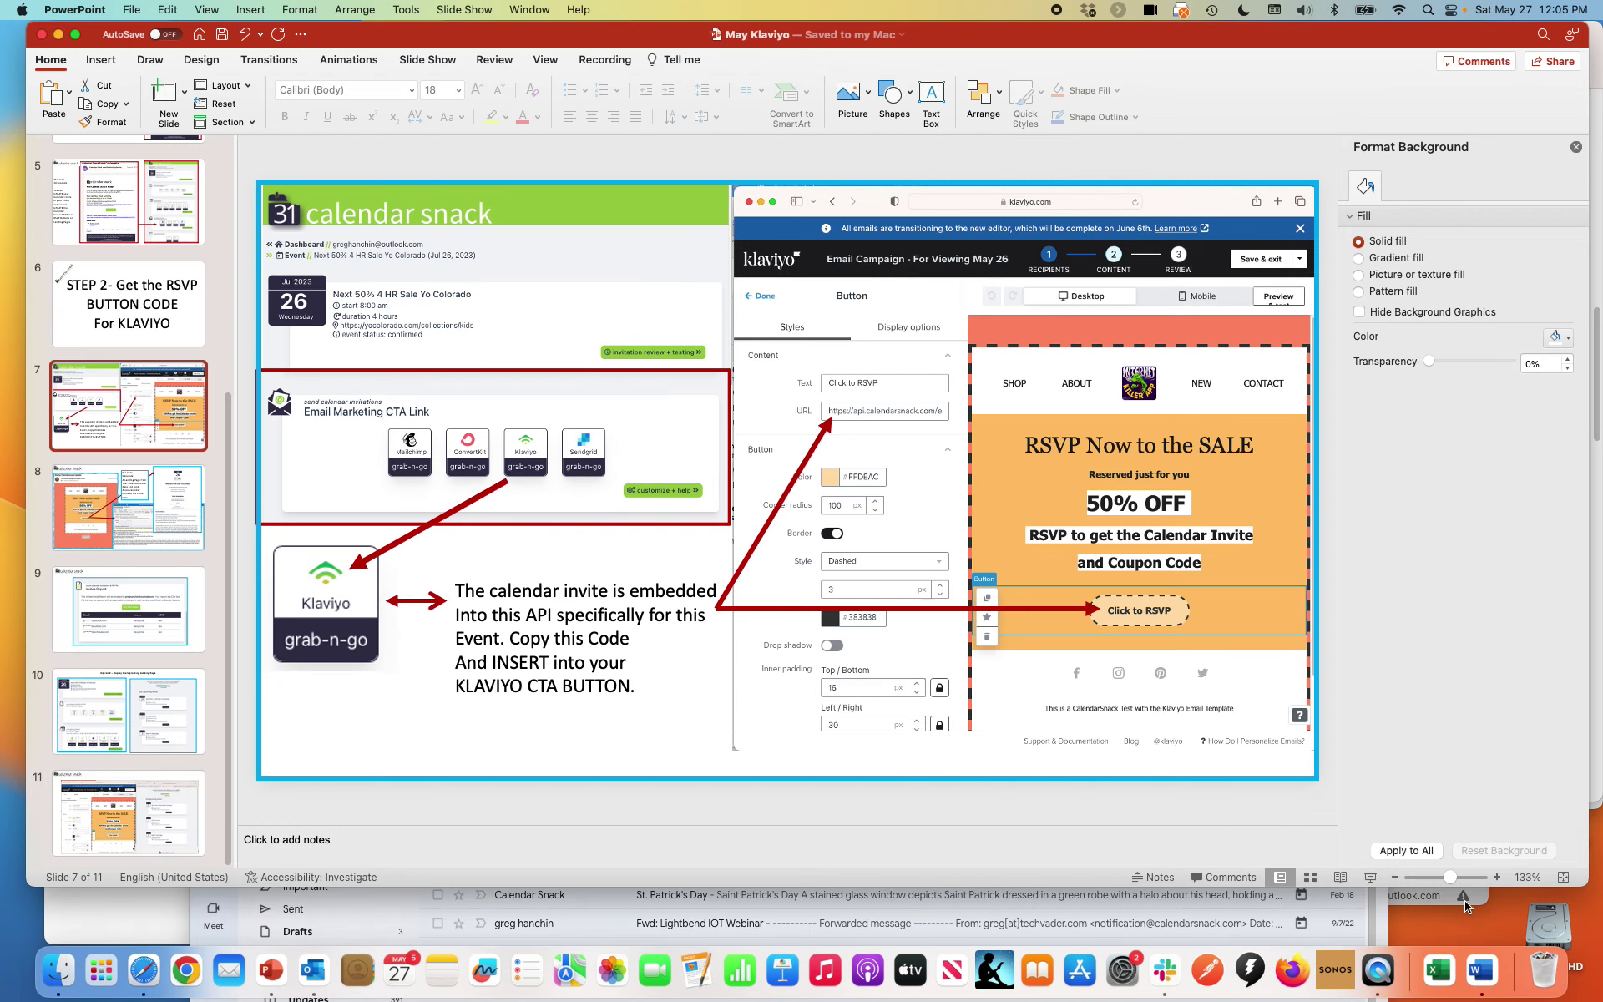
{"action": "left_click", "coordinate": [1371, 878]}
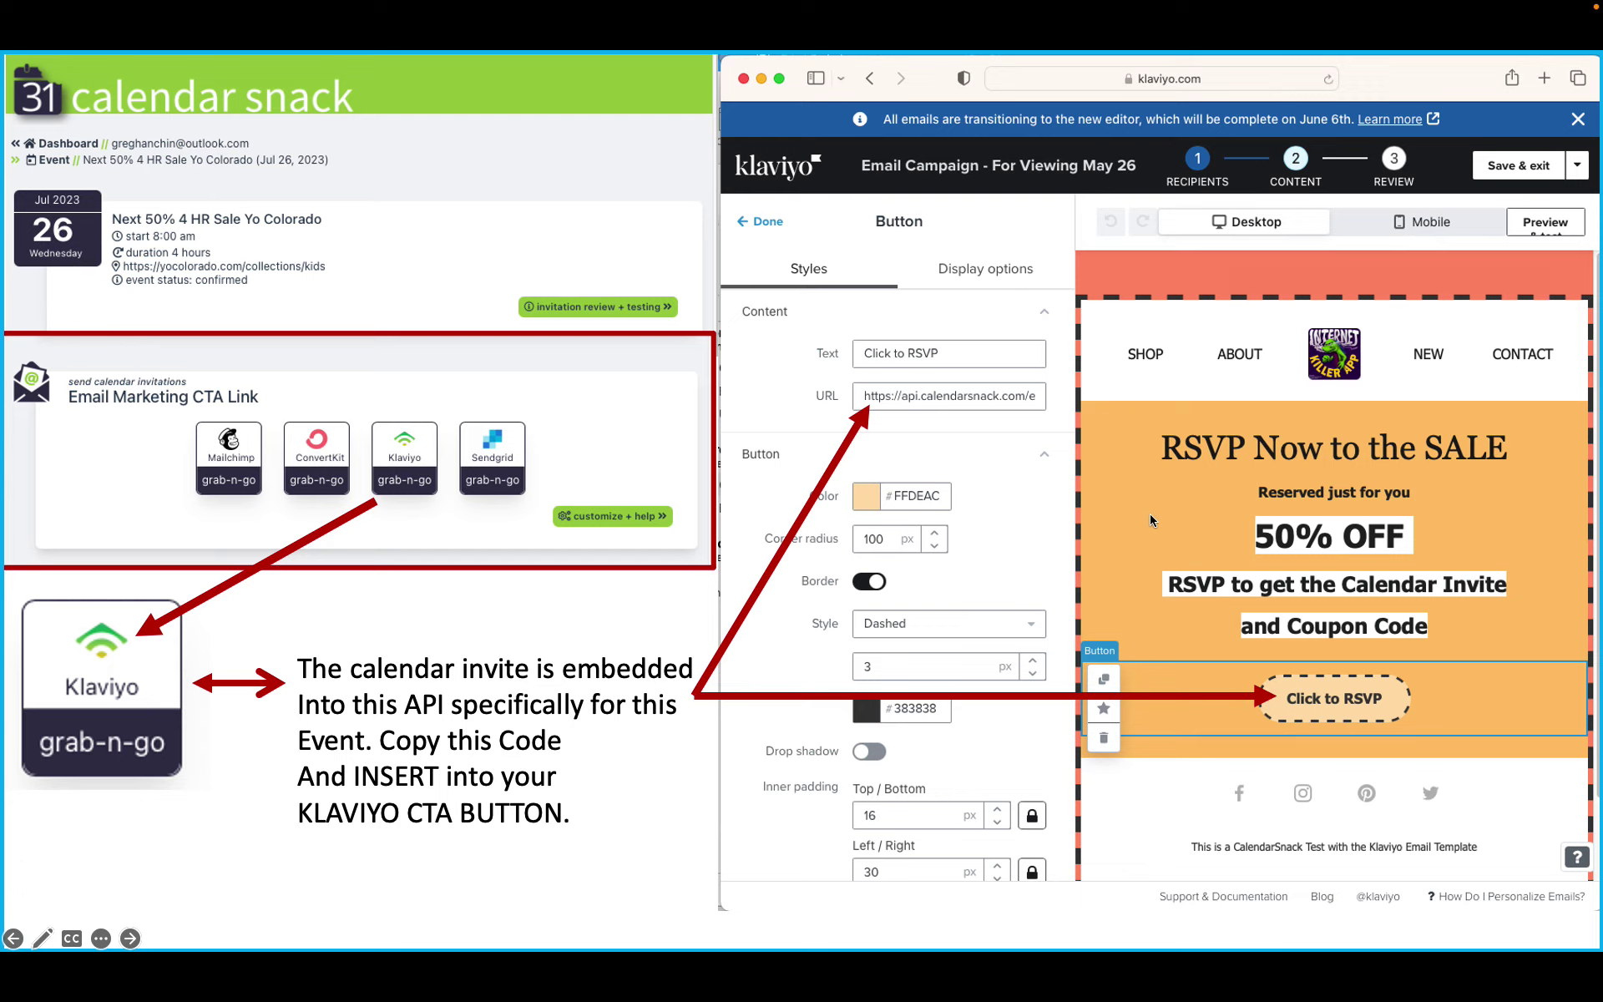
{"action": "key", "text": "Escape"}
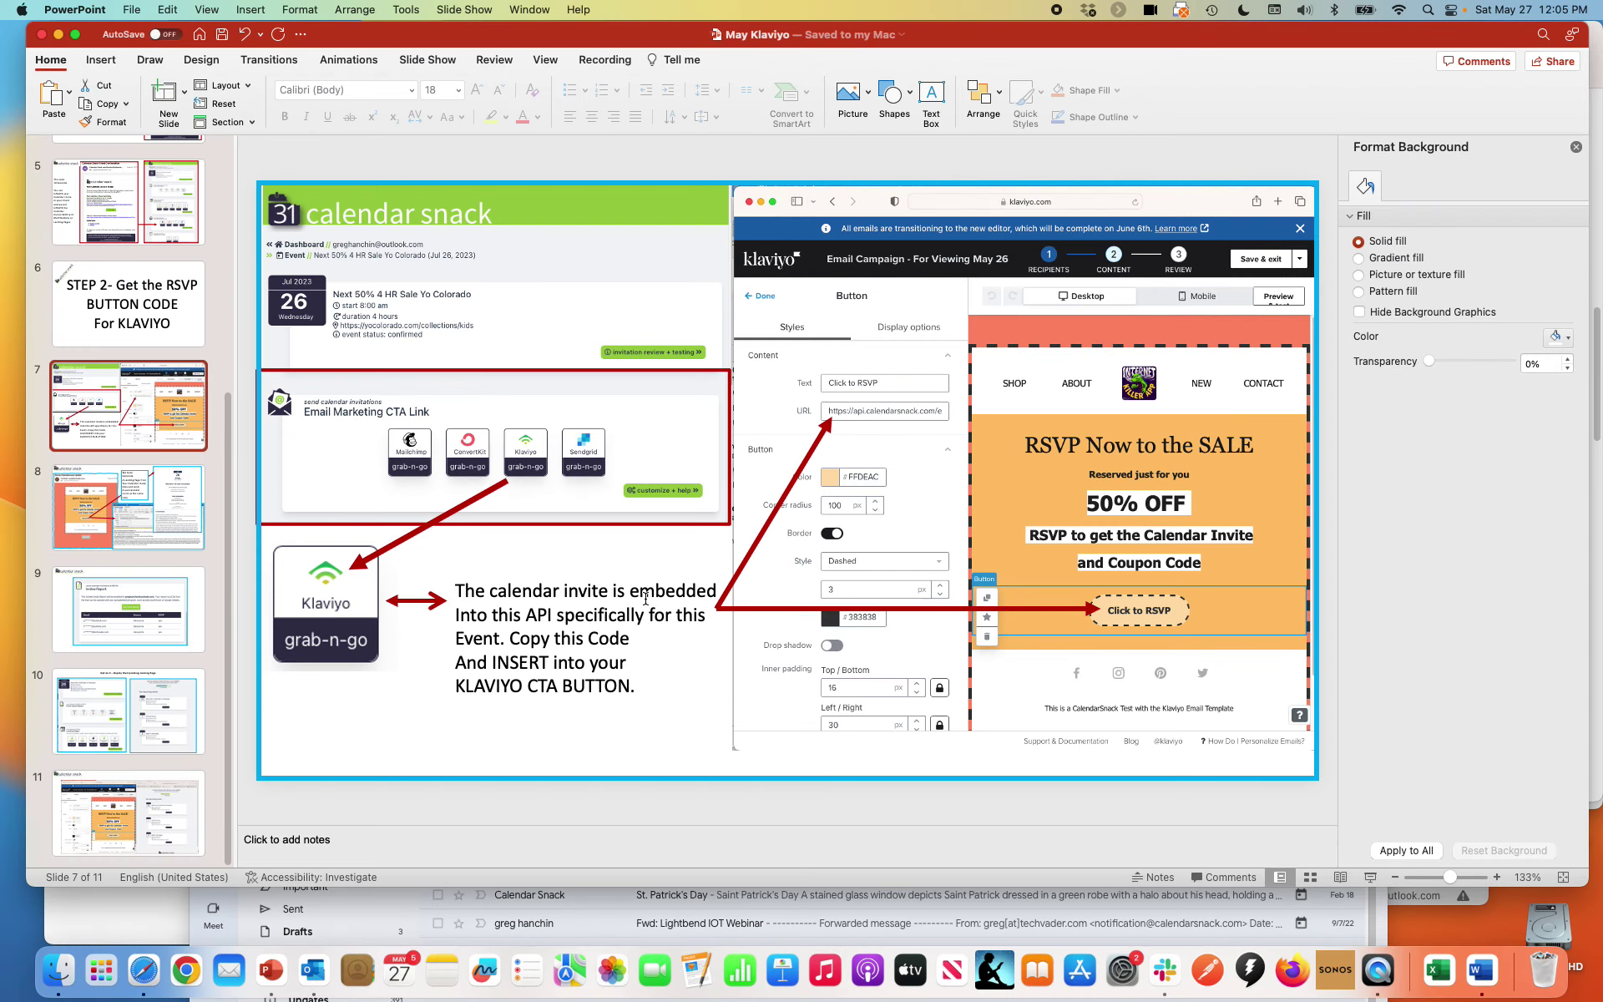
Preview the Block Layout (blue) landing page, close it, and open the Upcoming Events landing page
{"action": "left_click", "coordinate": [143, 971]}
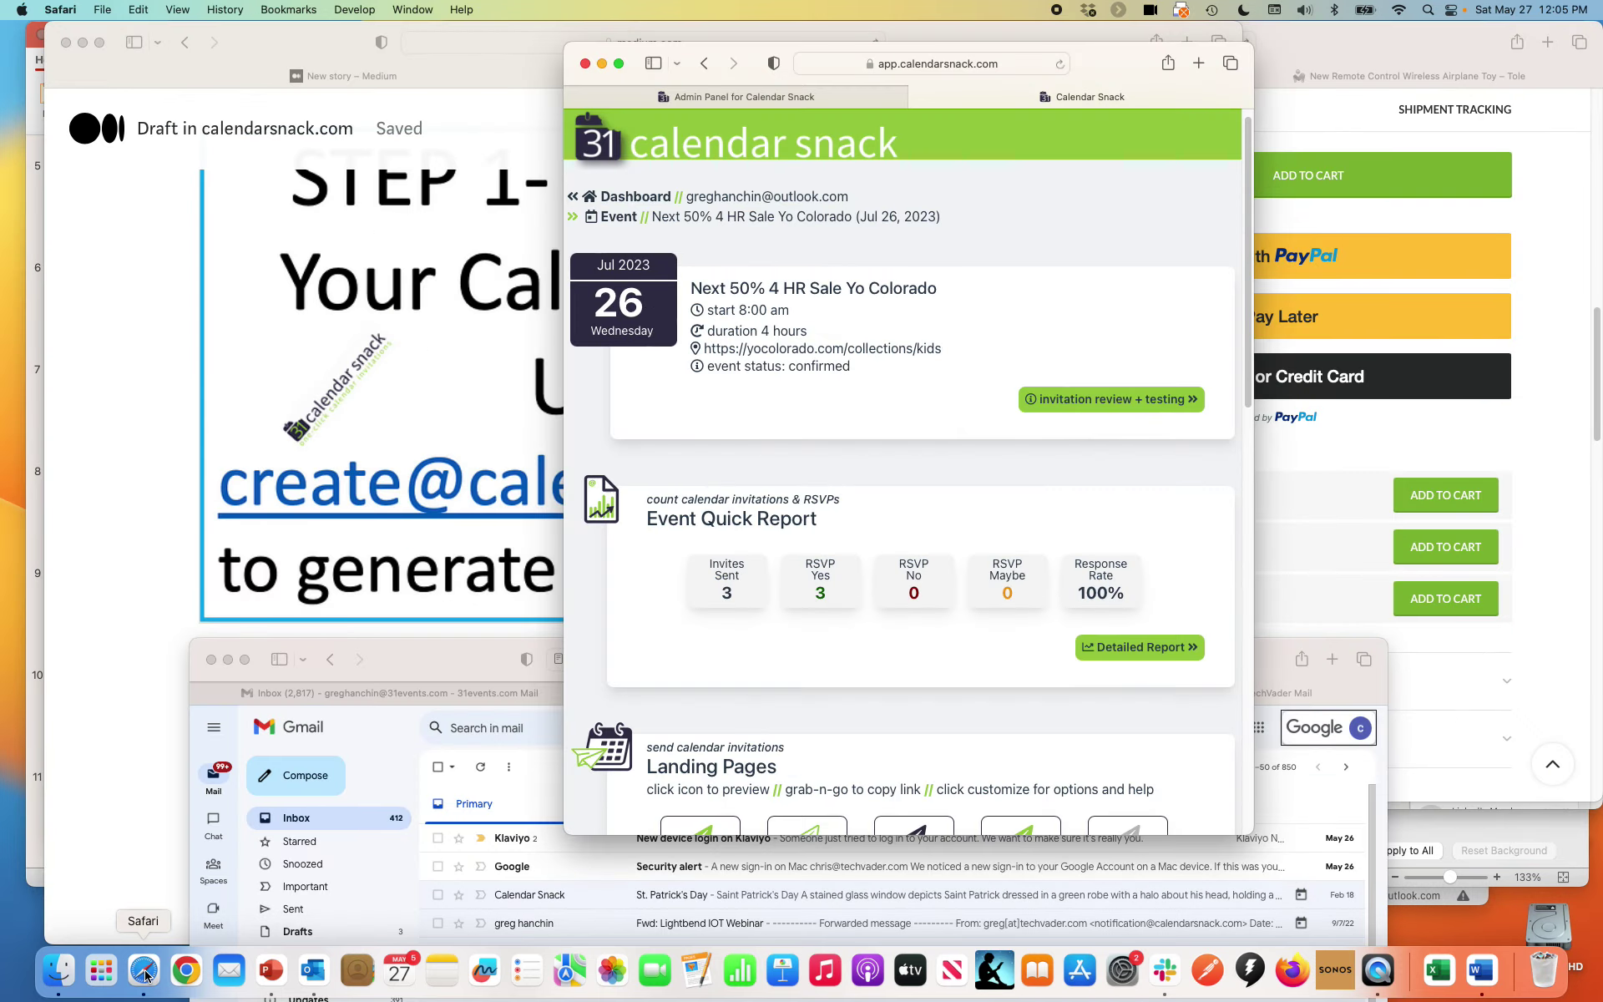
{"action": "scroll", "coordinate": [633, 634], "scroll_direction": "down", "scroll_amount": 5}
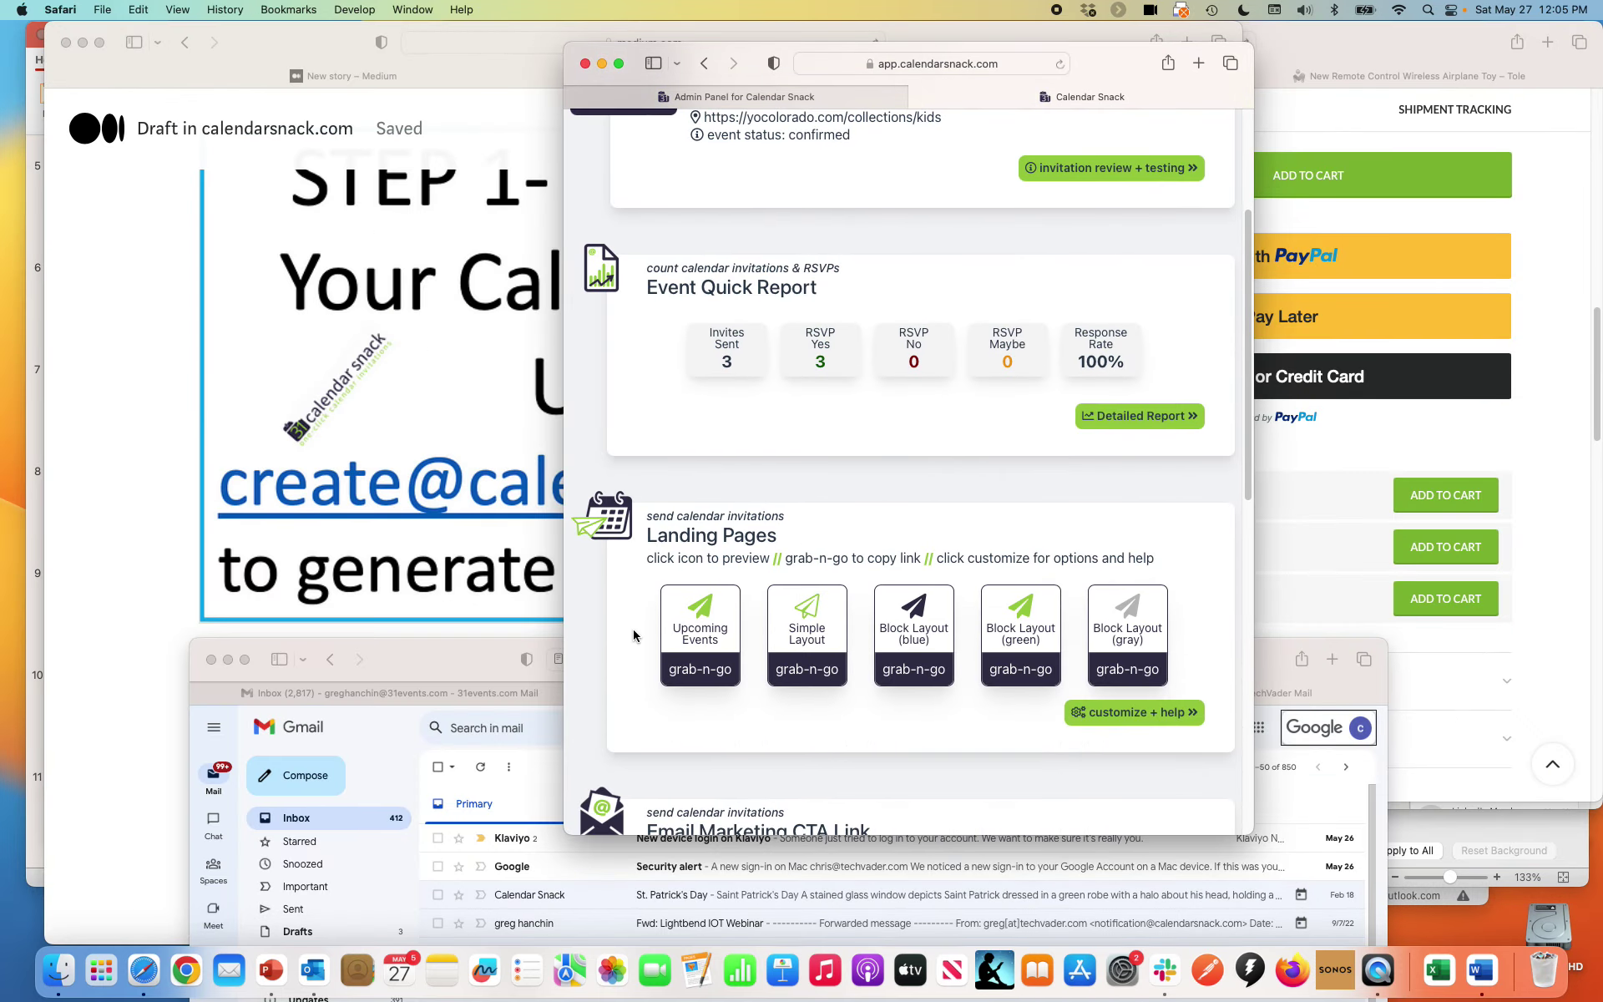
{"action": "left_click", "coordinate": [917, 631]}
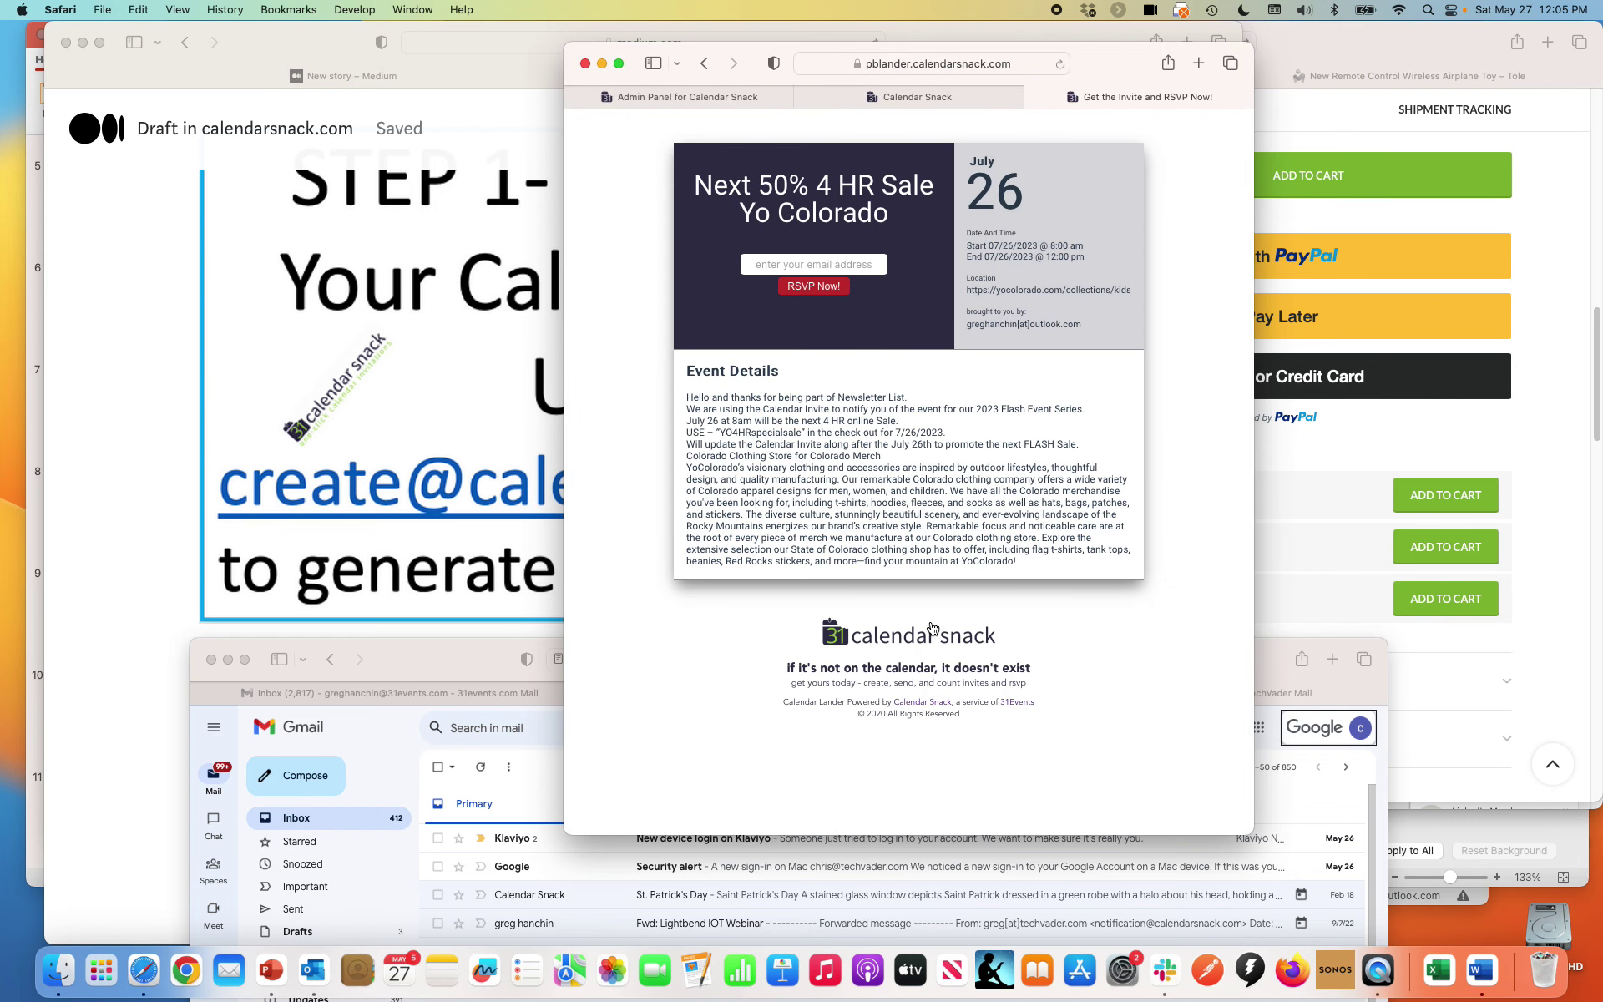
{"action": "left_click", "coordinate": [1035, 104]}
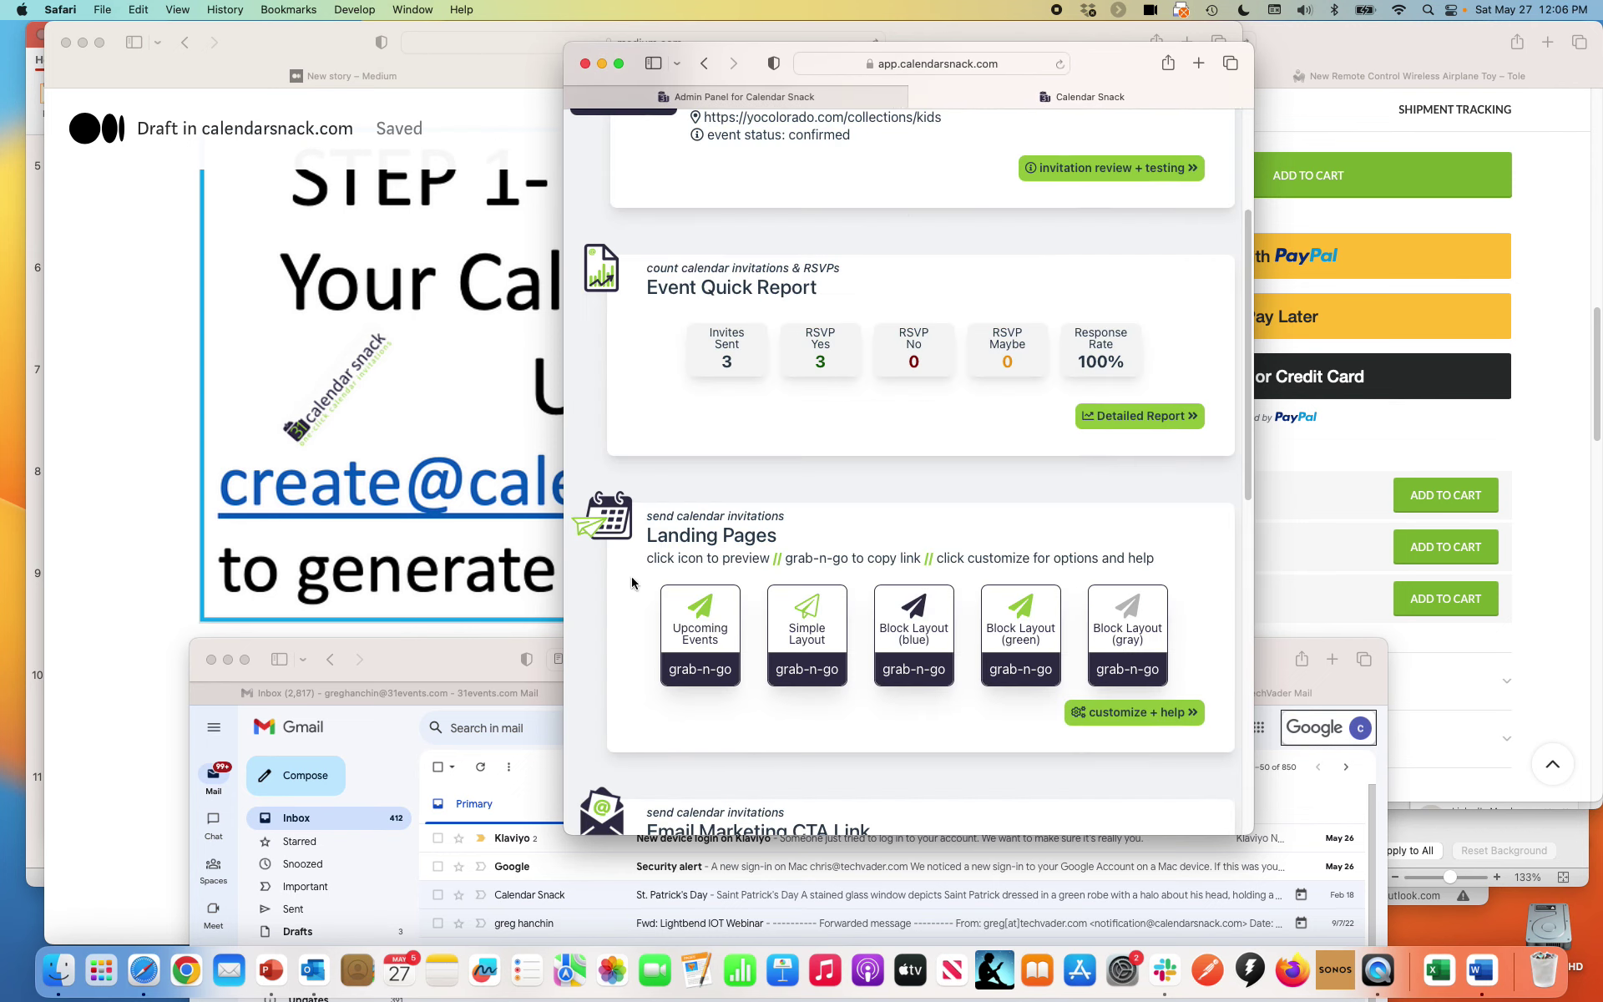
{"action": "left_click", "coordinate": [691, 612]}
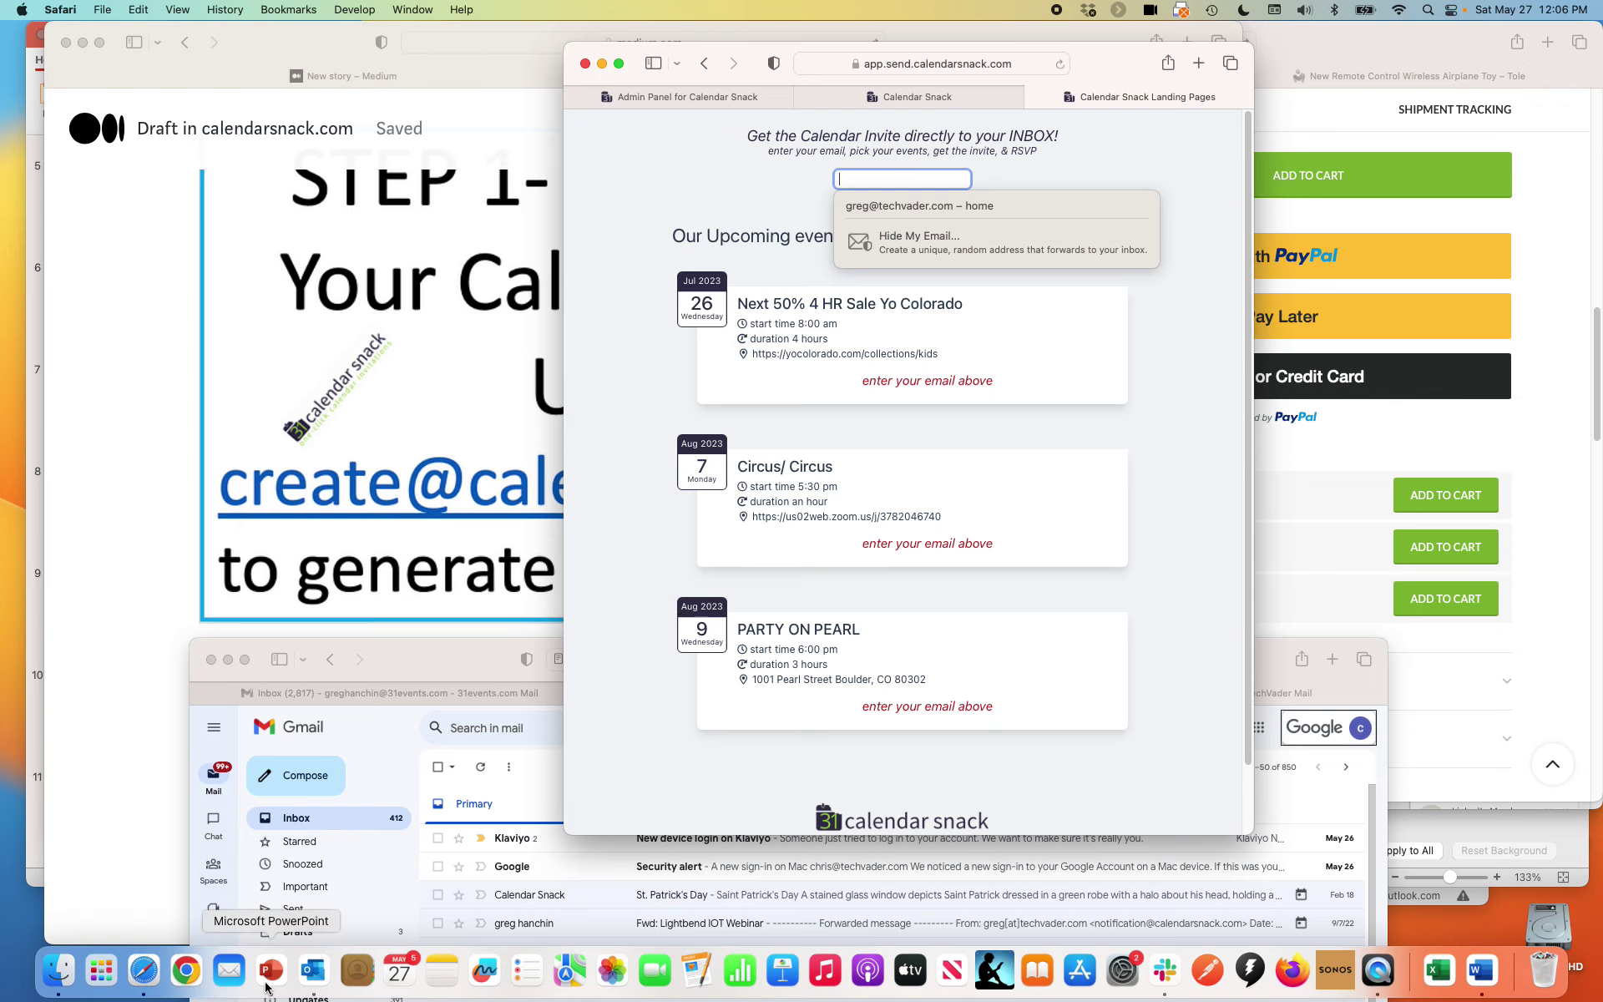
Follow the Click to RSVP link in Outlook's Klaviyo Calendarsnack Update email
{"action": "left_click", "coordinate": [325, 992]}
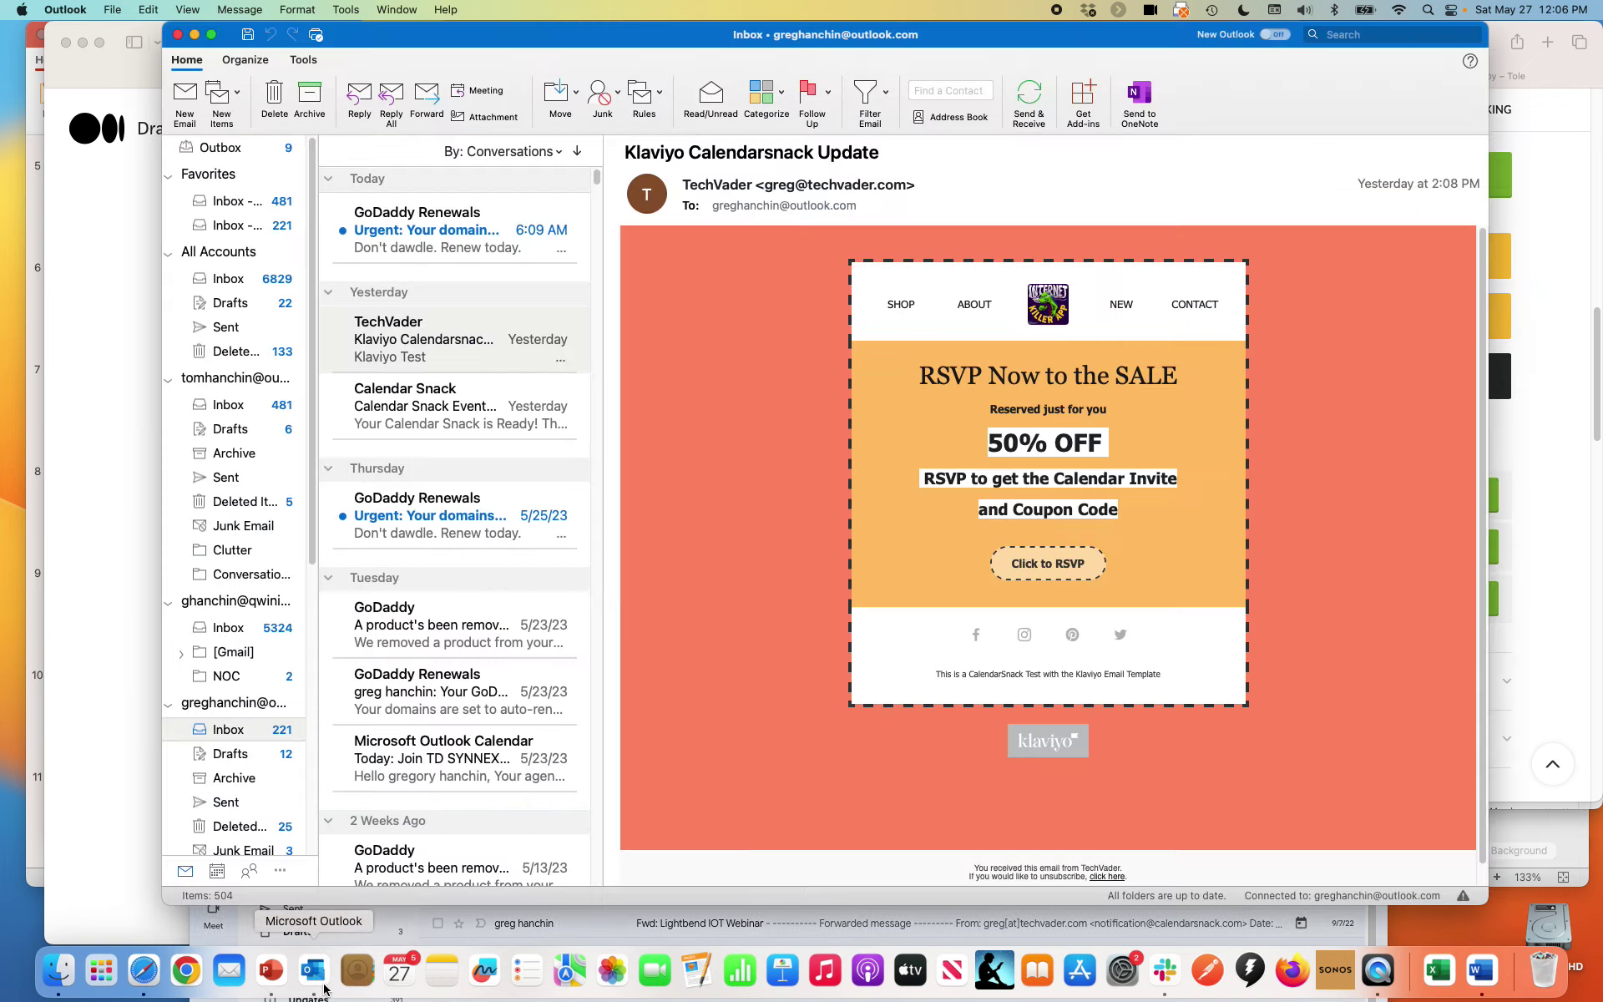
{"action": "left_click", "coordinate": [1071, 565]}
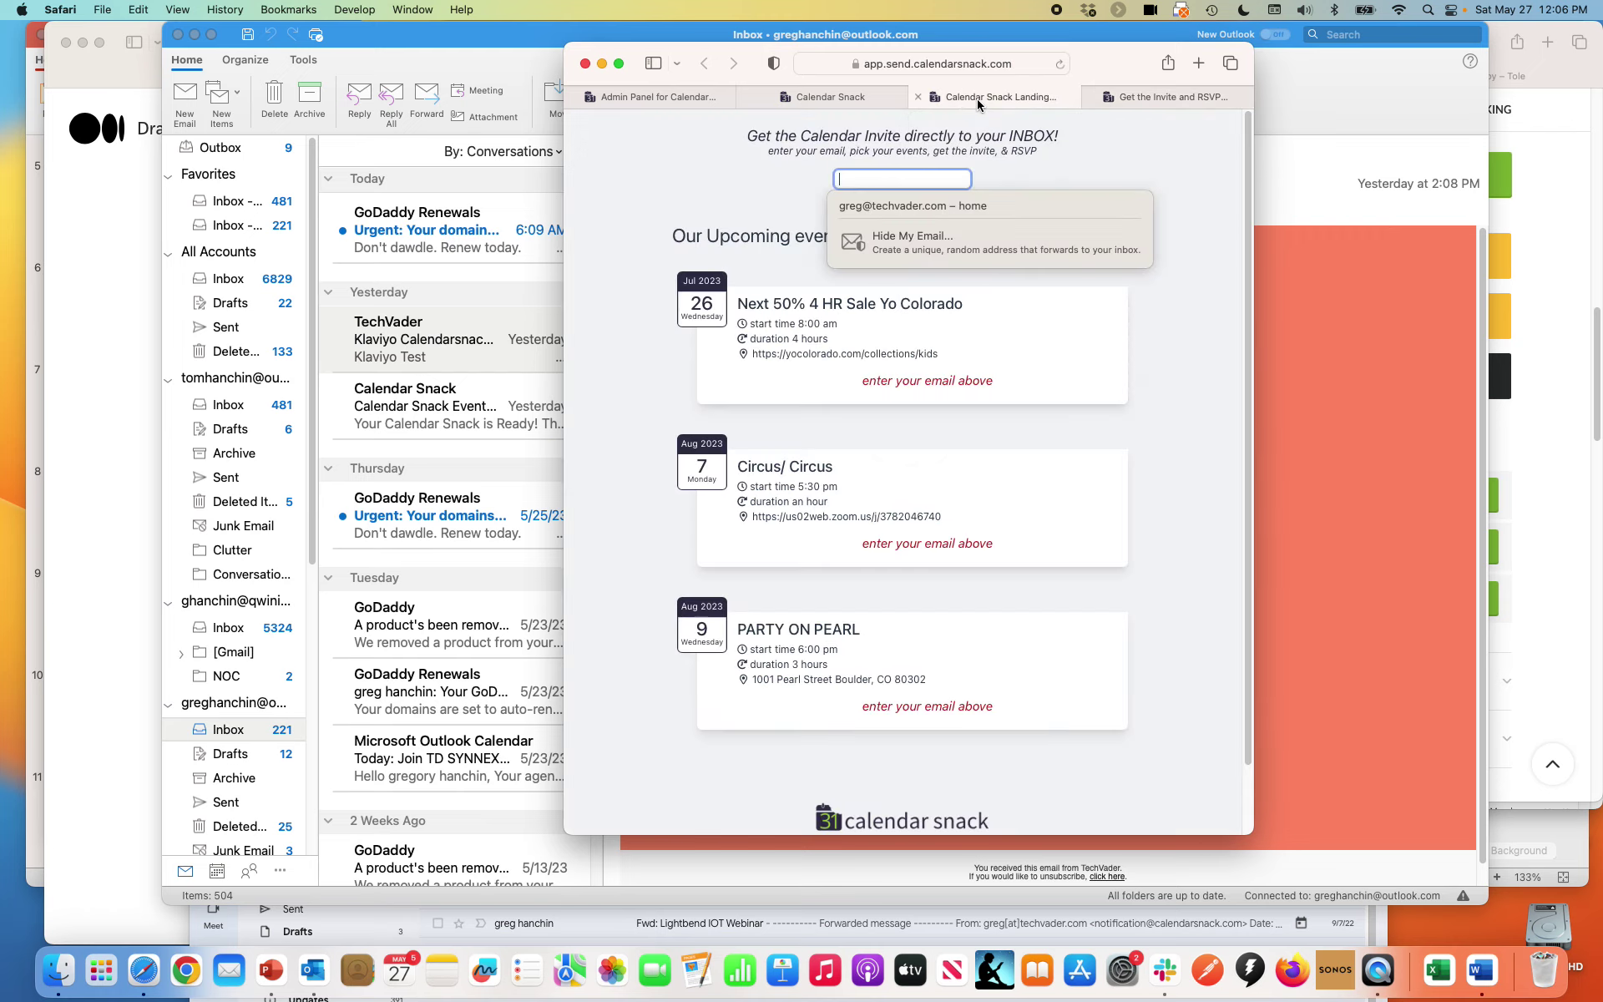
From Upcoming Events, enter a test subscriber's email and request the Next 50% 4 HR Sale Yo Colorado invite
{"action": "left_click", "coordinate": [827, 97]}
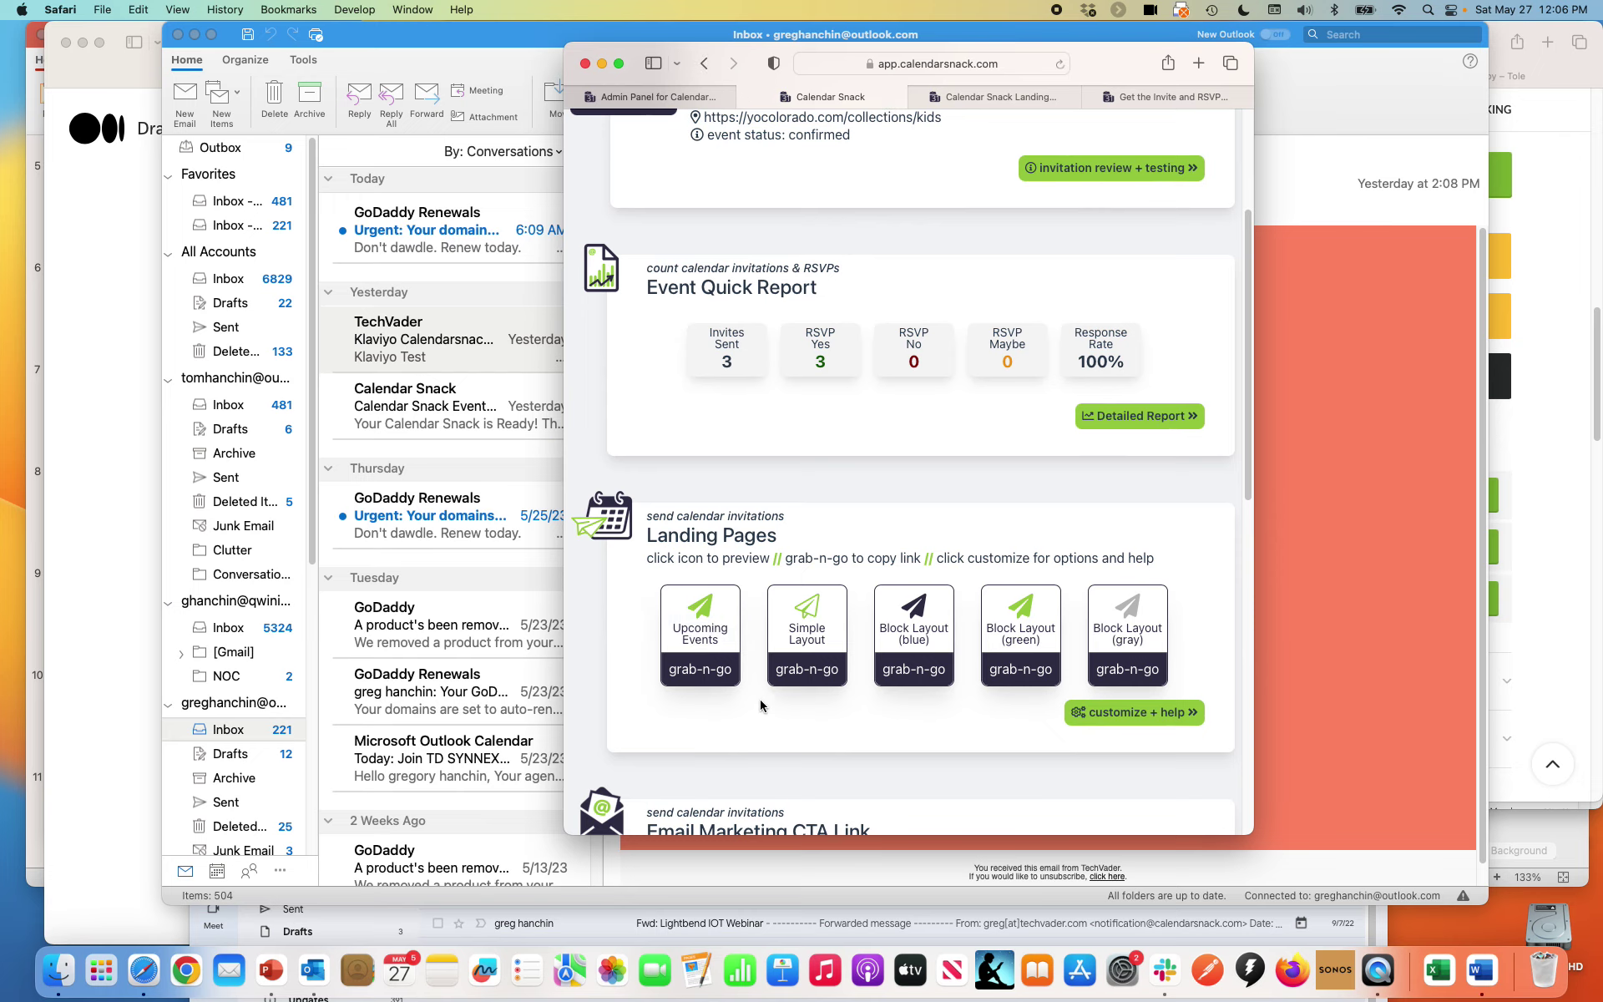
{"action": "left_click", "coordinate": [727, 639]}
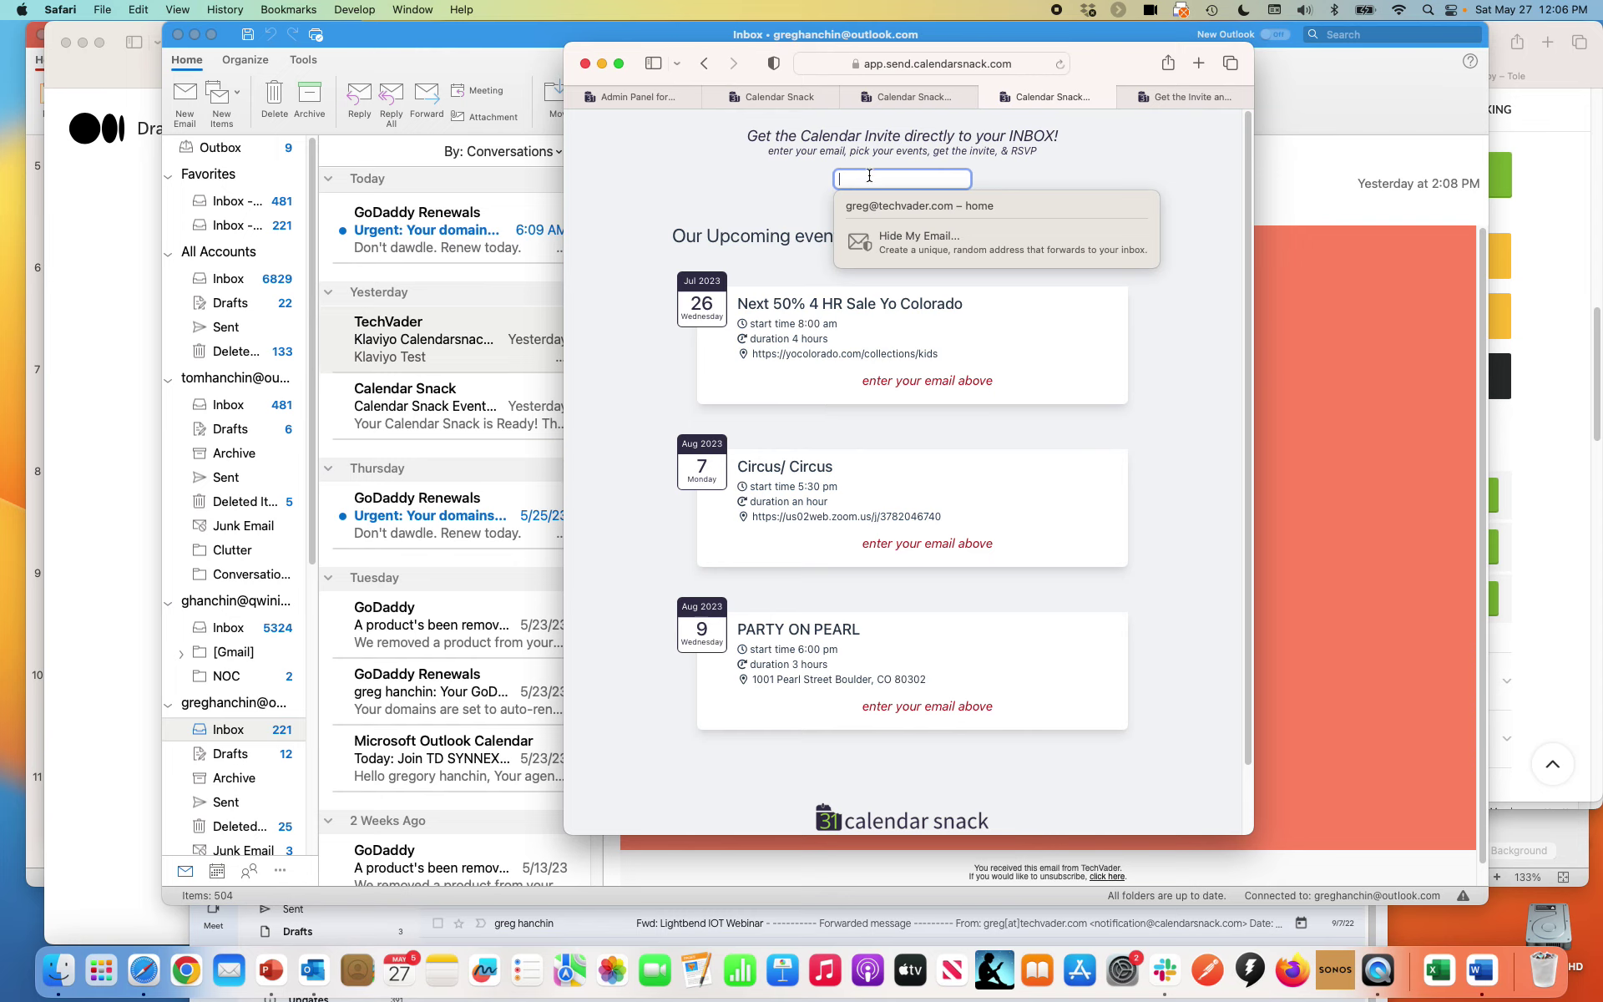
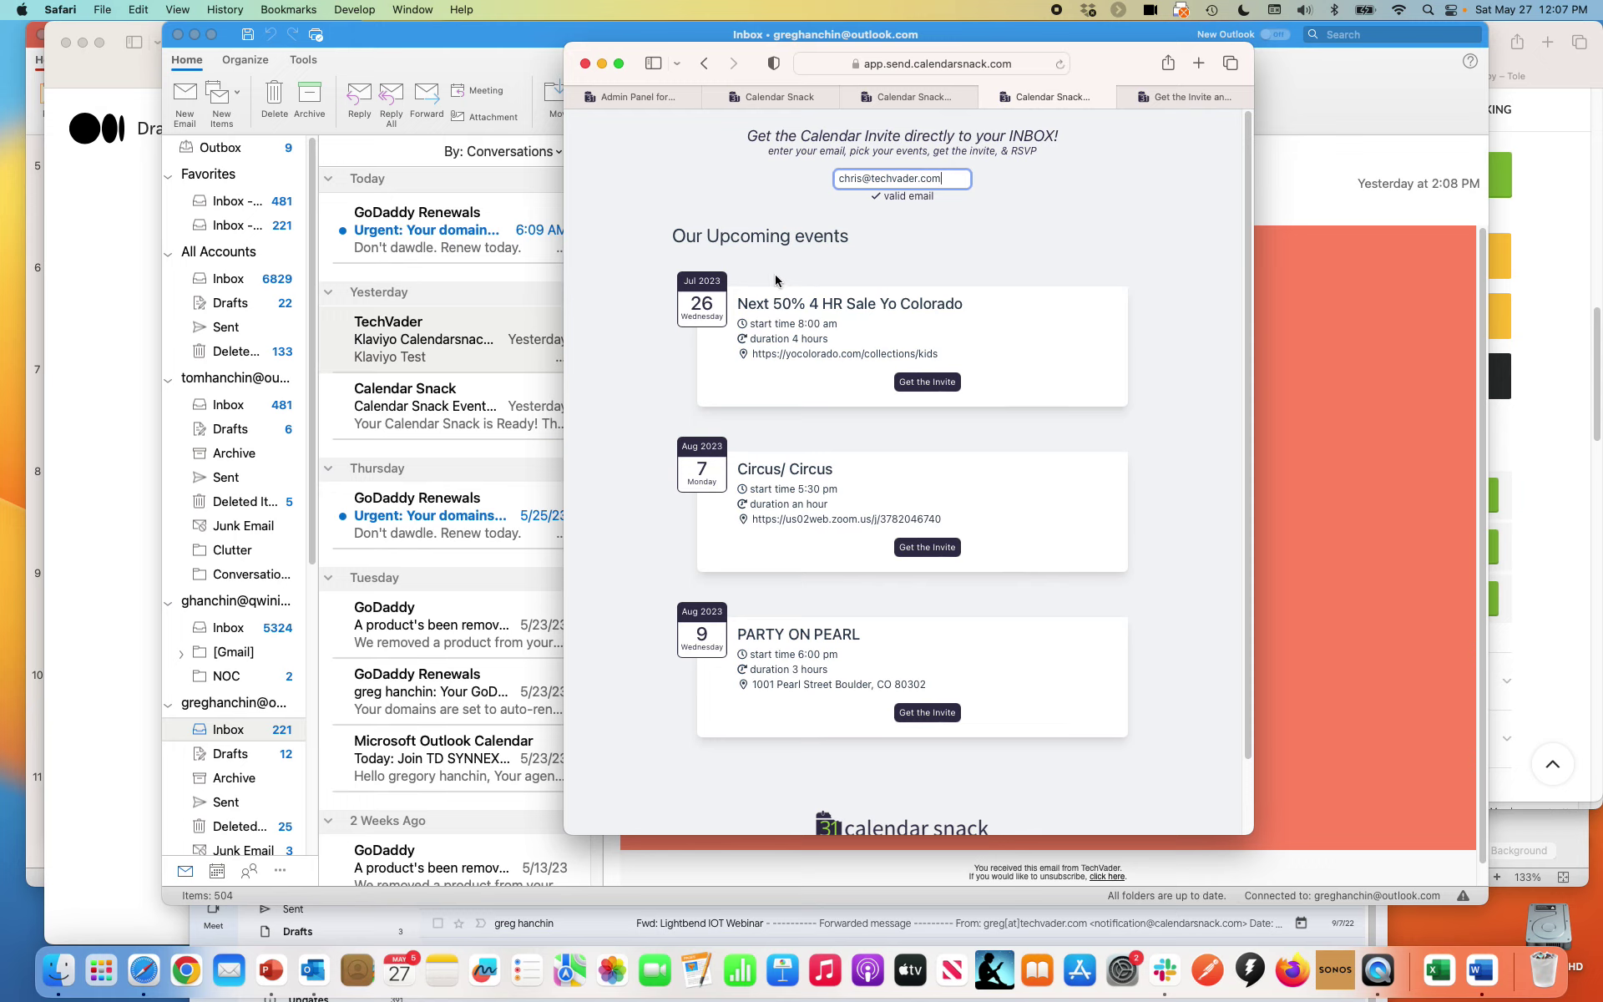
{"action": "left_click", "coordinate": [941, 383]}
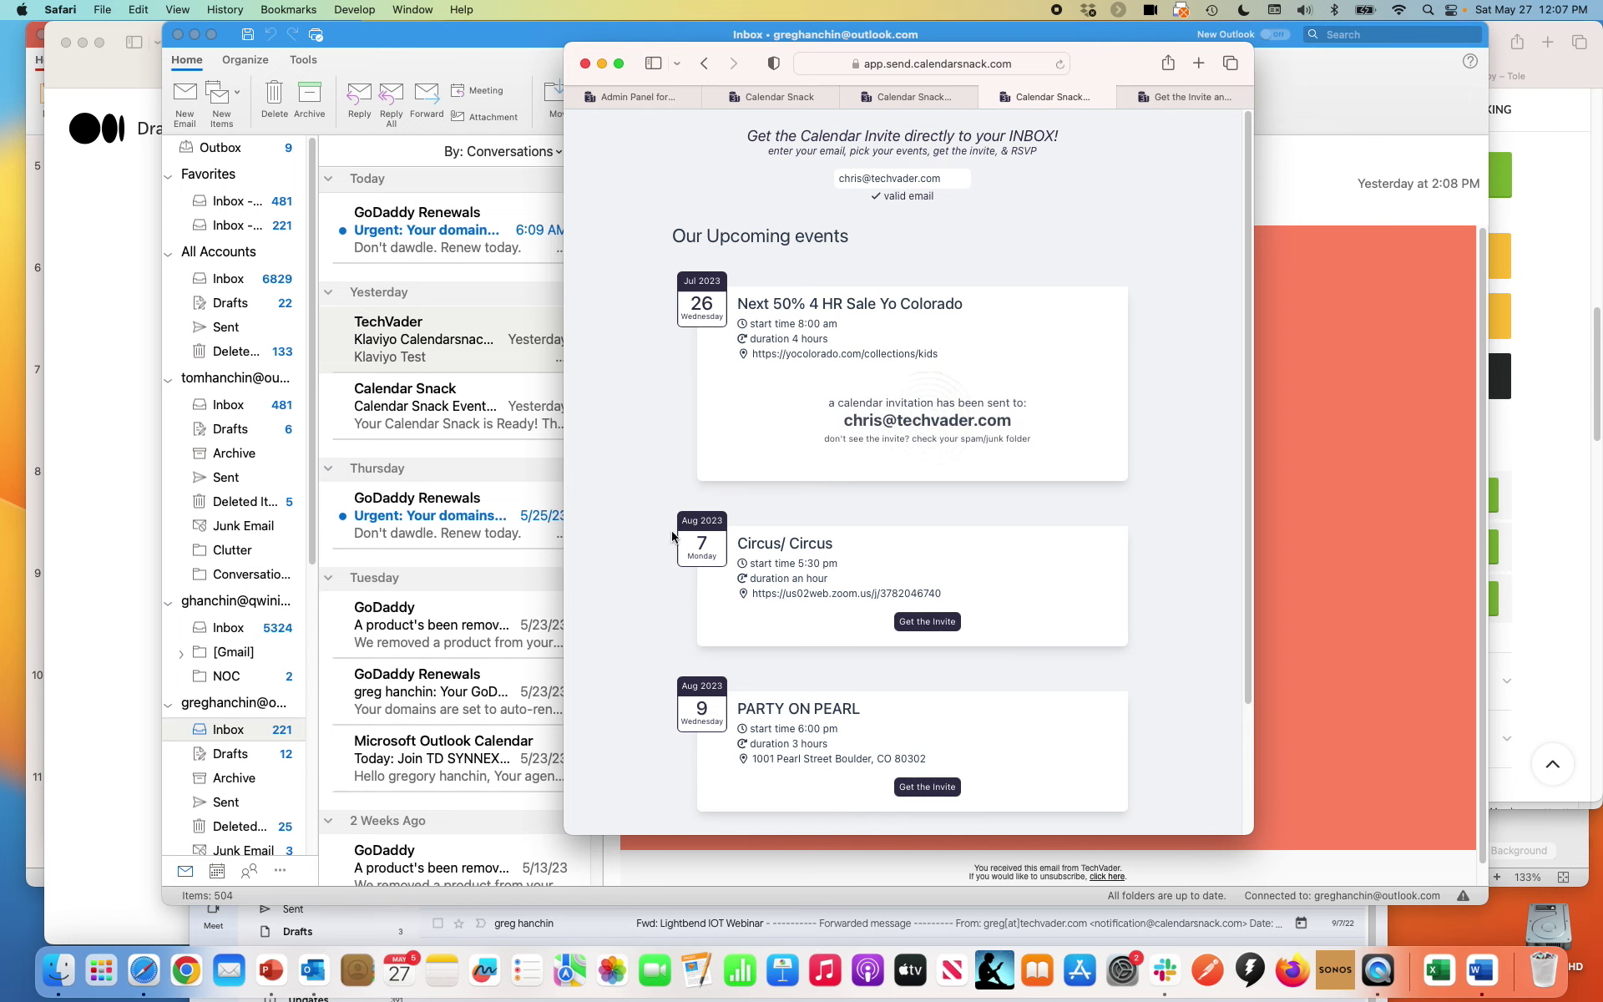
Bring Gmail to the top, confirm the signed-in account, and reload until the invitation arrives
{"action": "left_click", "coordinate": [147, 921]}
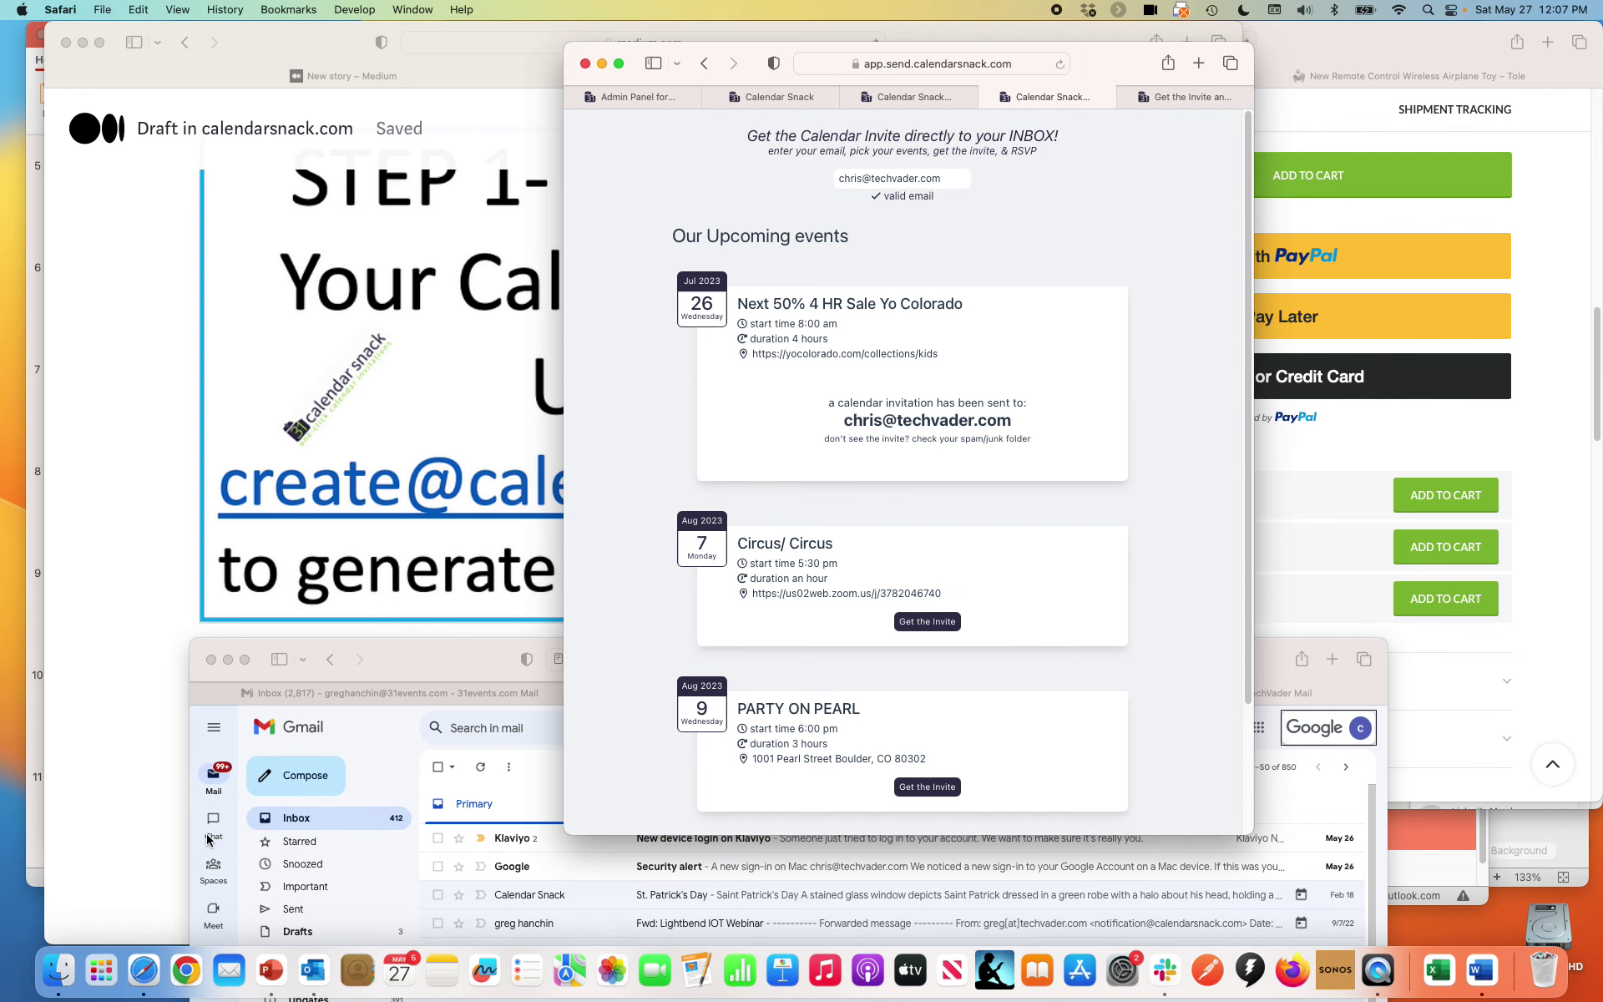
{"action": "left_click_drag", "start_coordinate": [426, 656], "coordinate": [323, 17]}
{"action": "left_click", "coordinate": [1231, 118]}
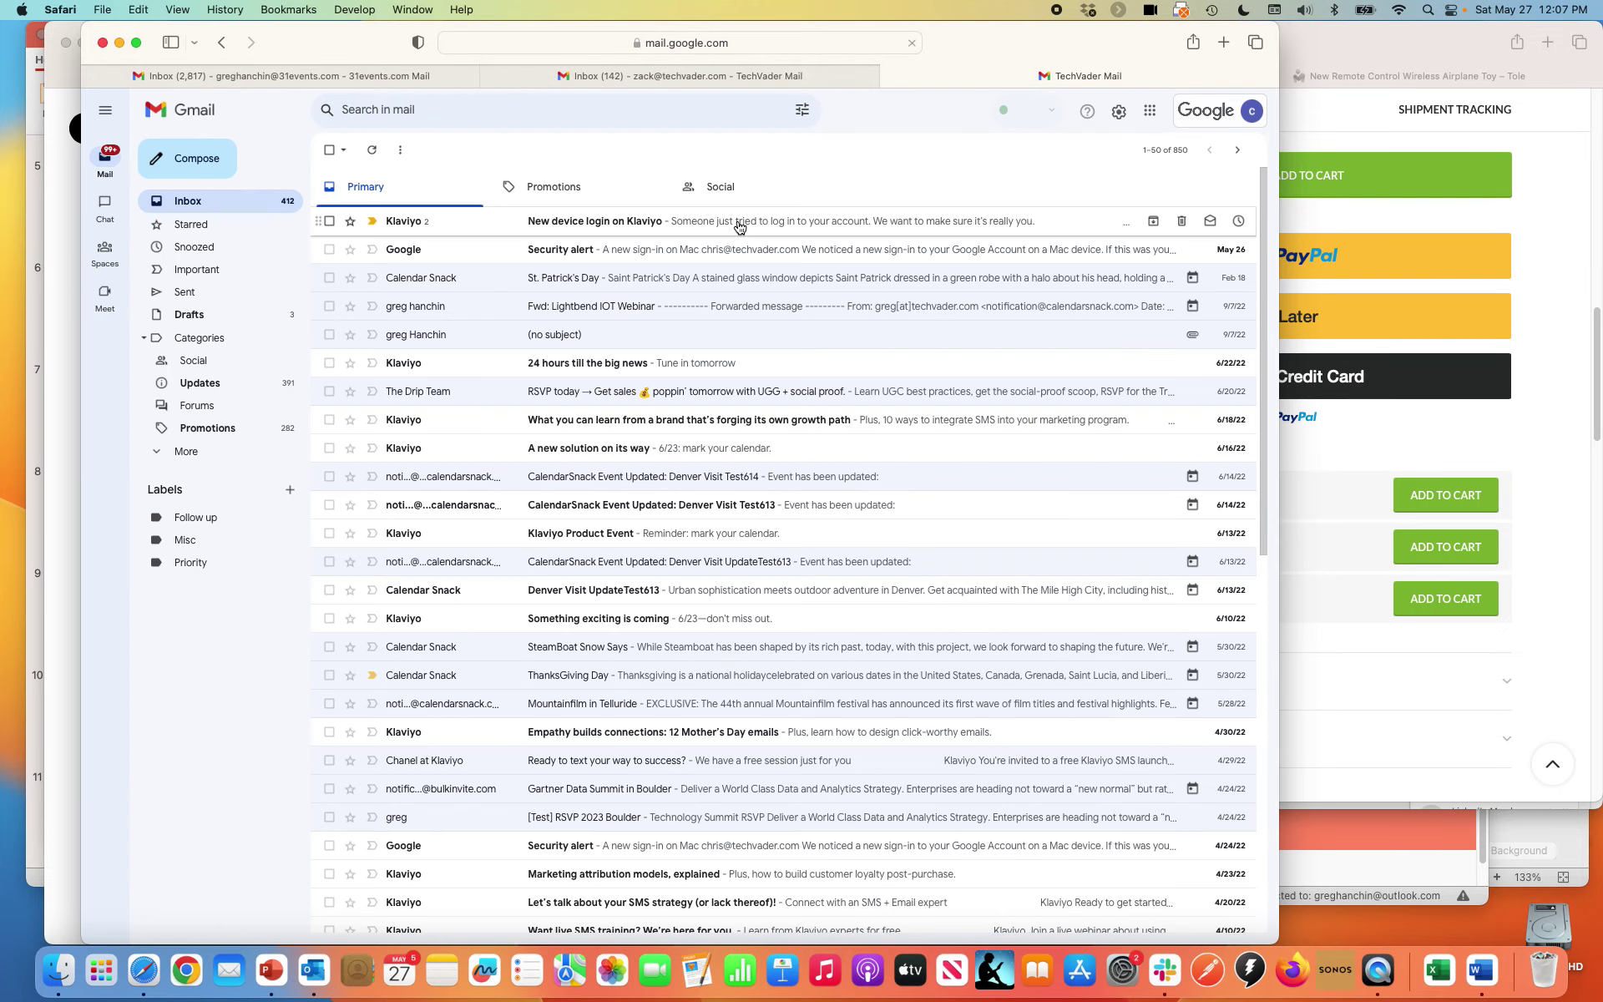
{"action": "left_click", "coordinate": [789, 44]}
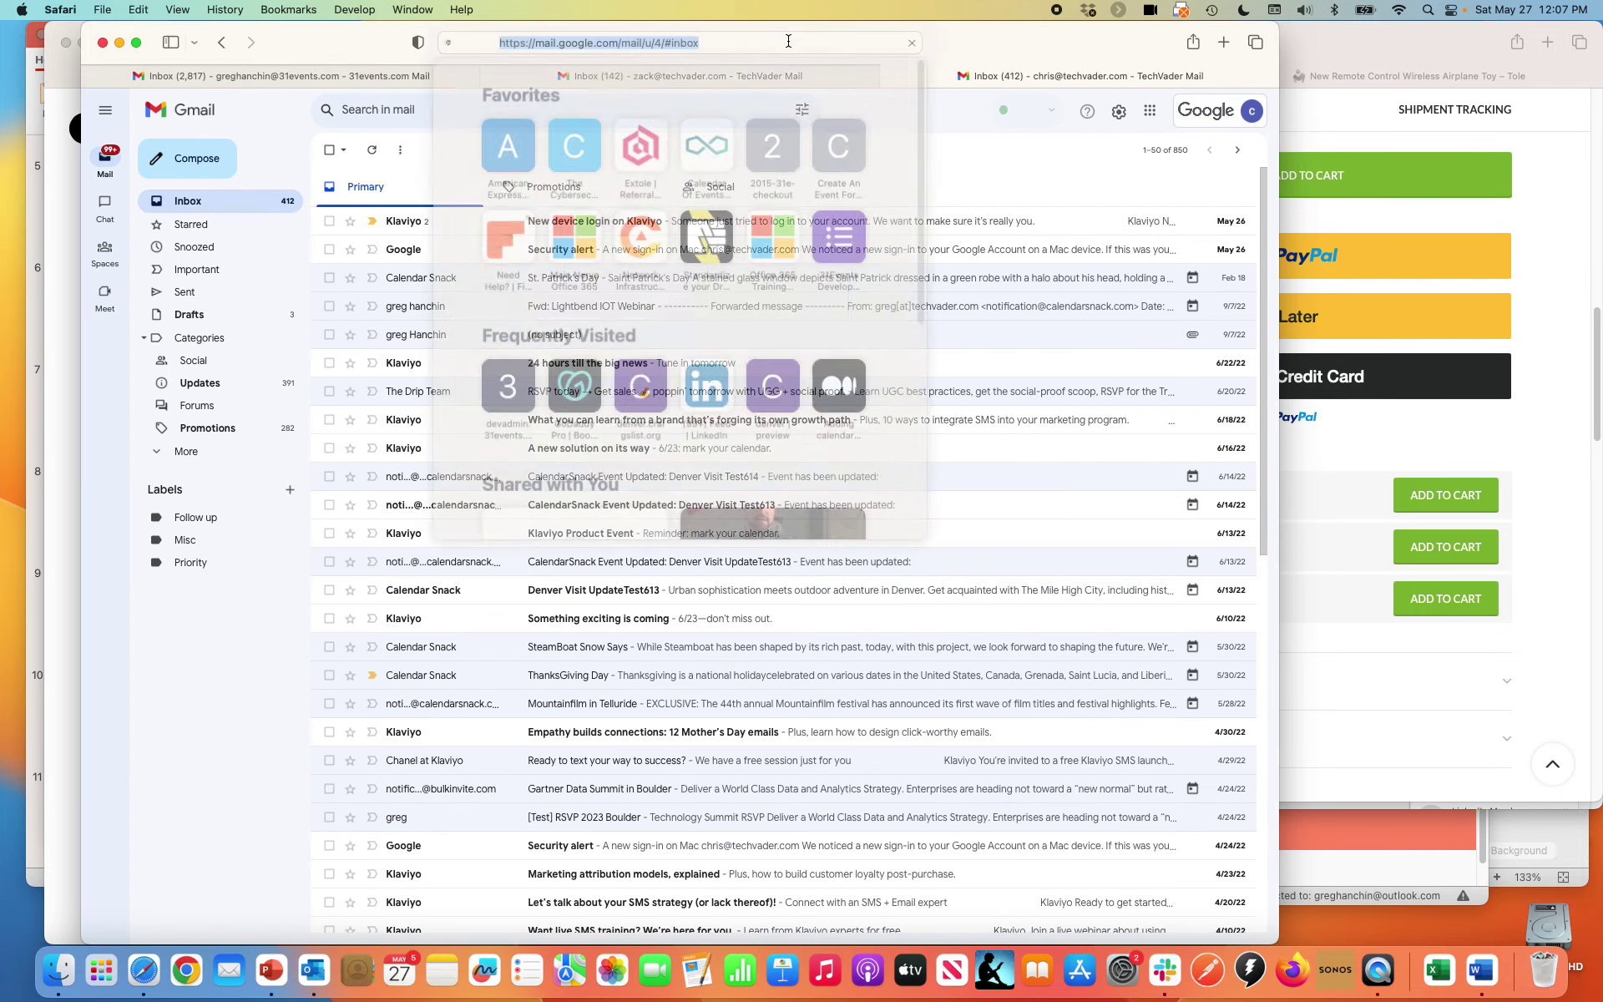
{"action": "key", "text": "Return"}
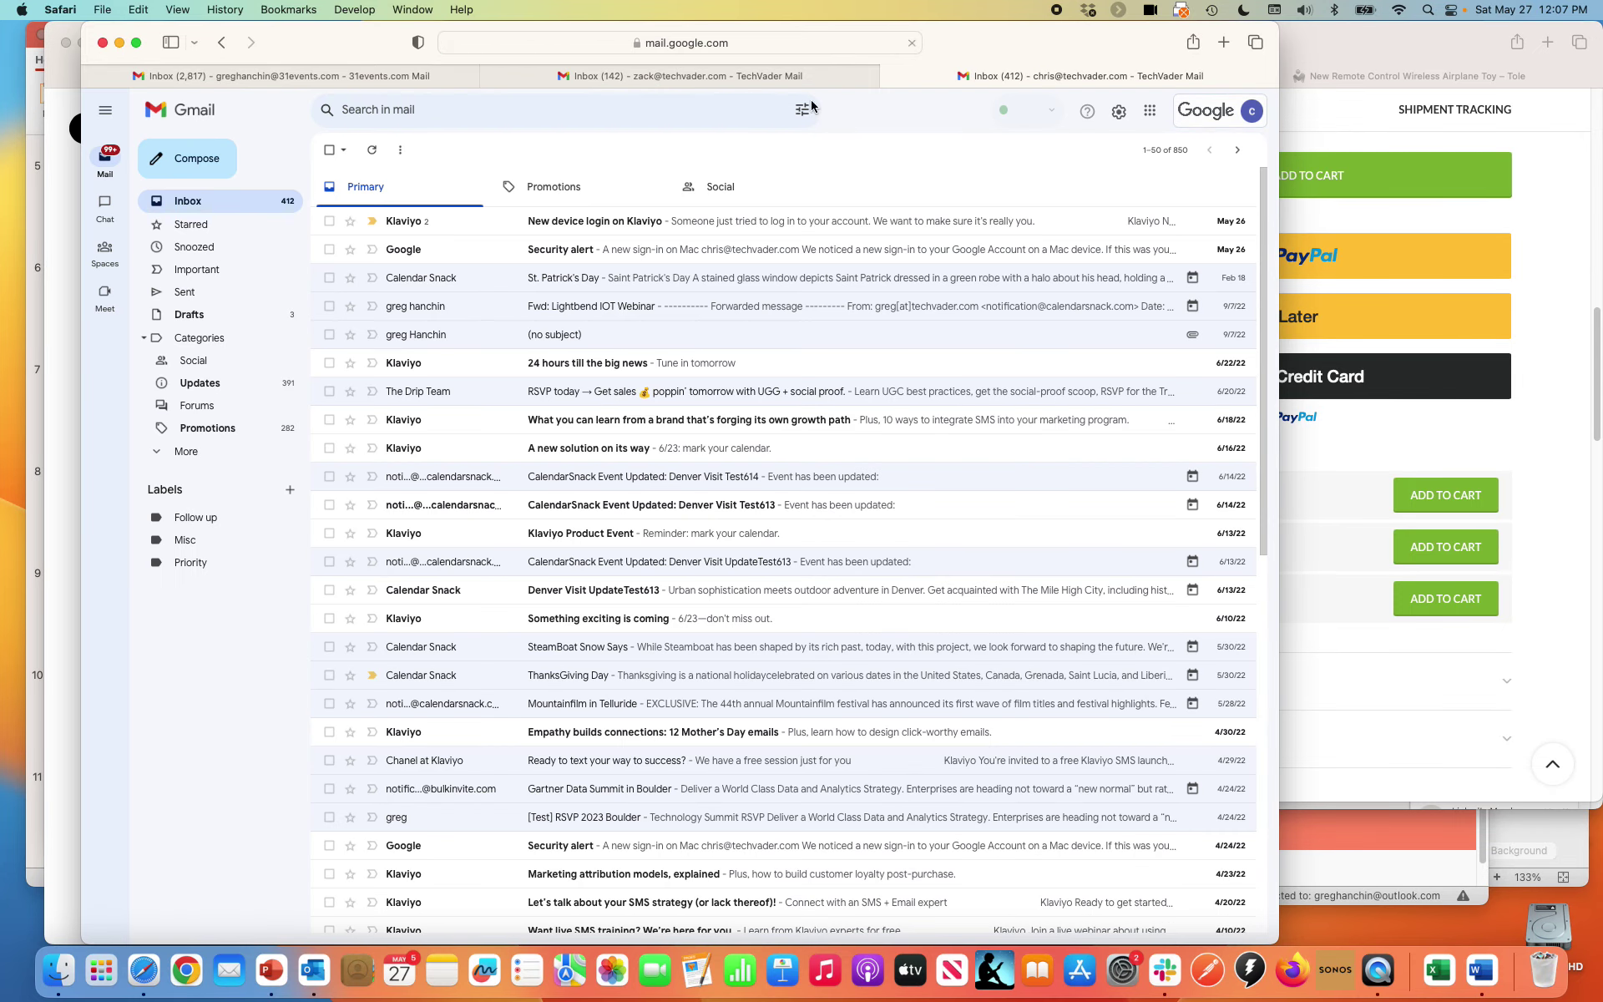
{"action": "left_click", "coordinate": [788, 49]}
{"action": "key", "text": "Return"}
{"action": "left_click", "coordinate": [791, 50]}
{"action": "key", "text": "Return"}
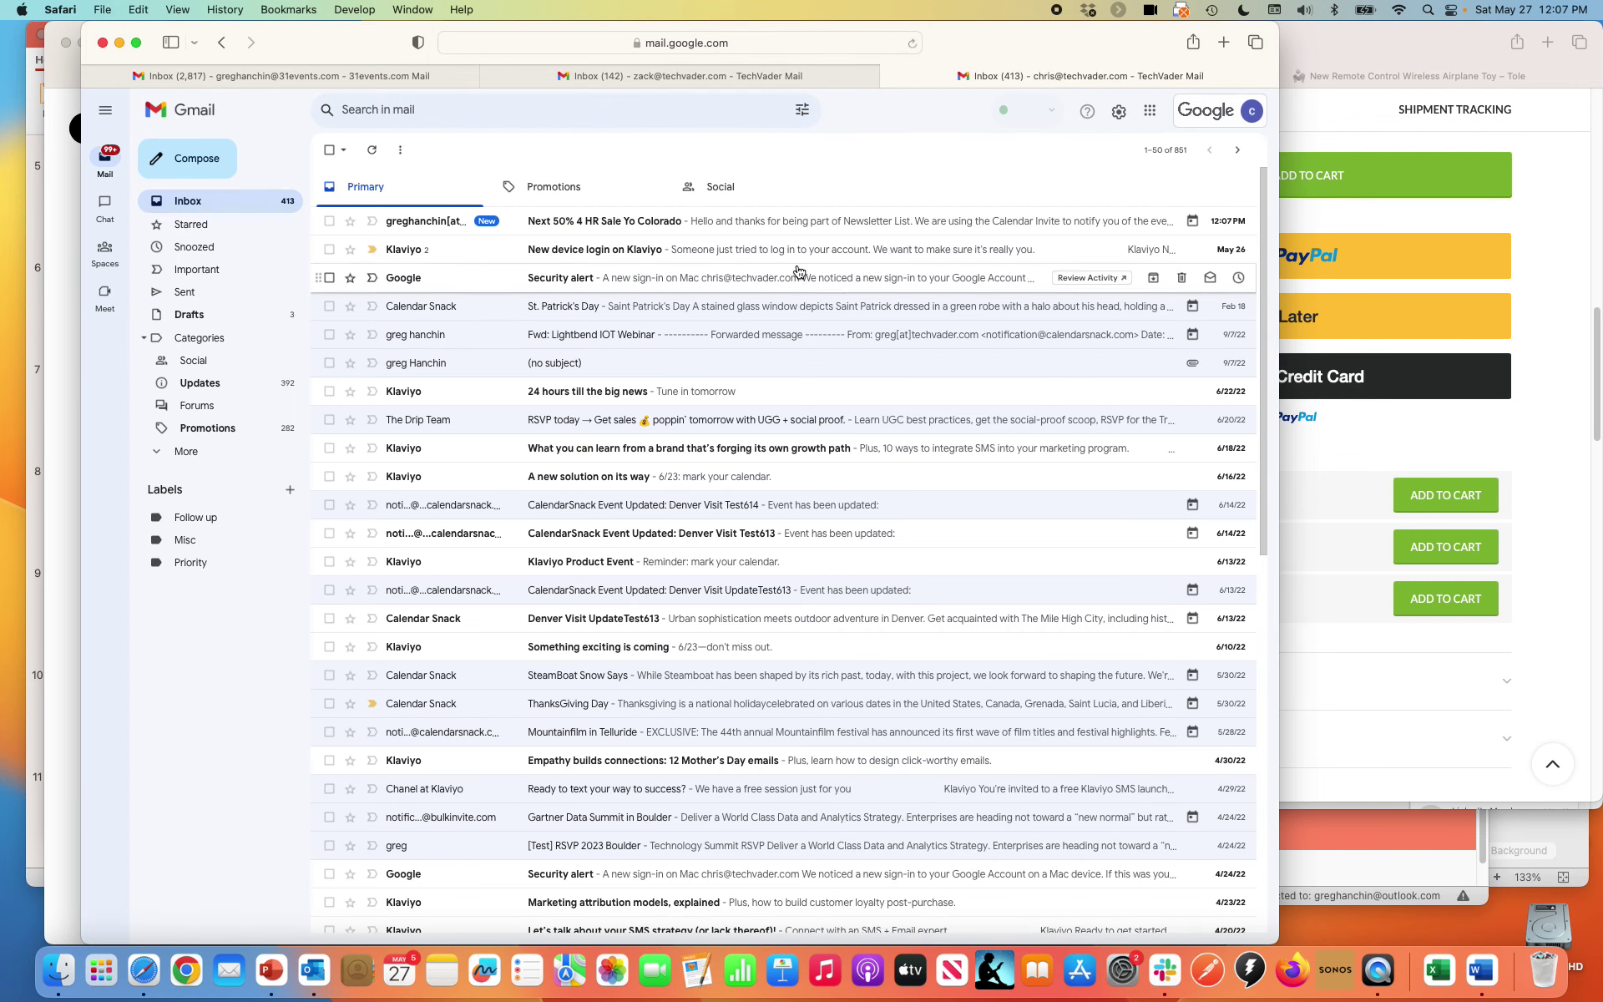
Open the Next 50% 4 HR Sale Yo Colorado email and RSVP Yes
{"action": "left_click", "coordinate": [805, 218]}
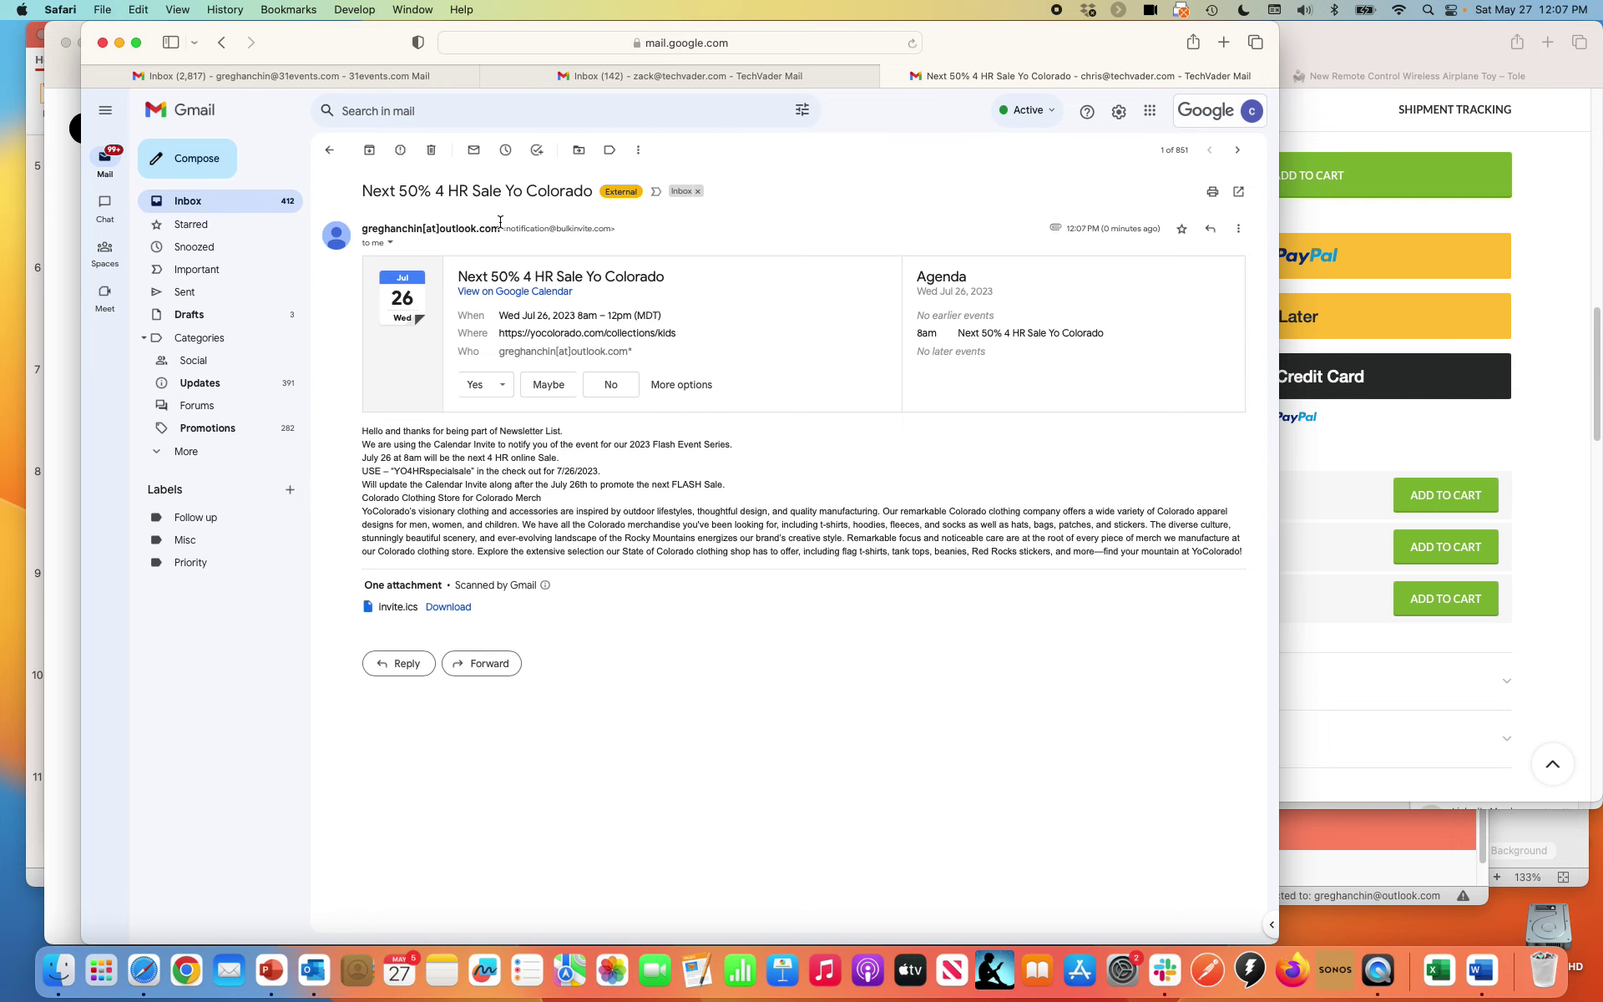
{"action": "left_click", "coordinate": [961, 46]}
{"action": "left_click_drag", "start_coordinate": [961, 46], "coordinate": [988, 18]}
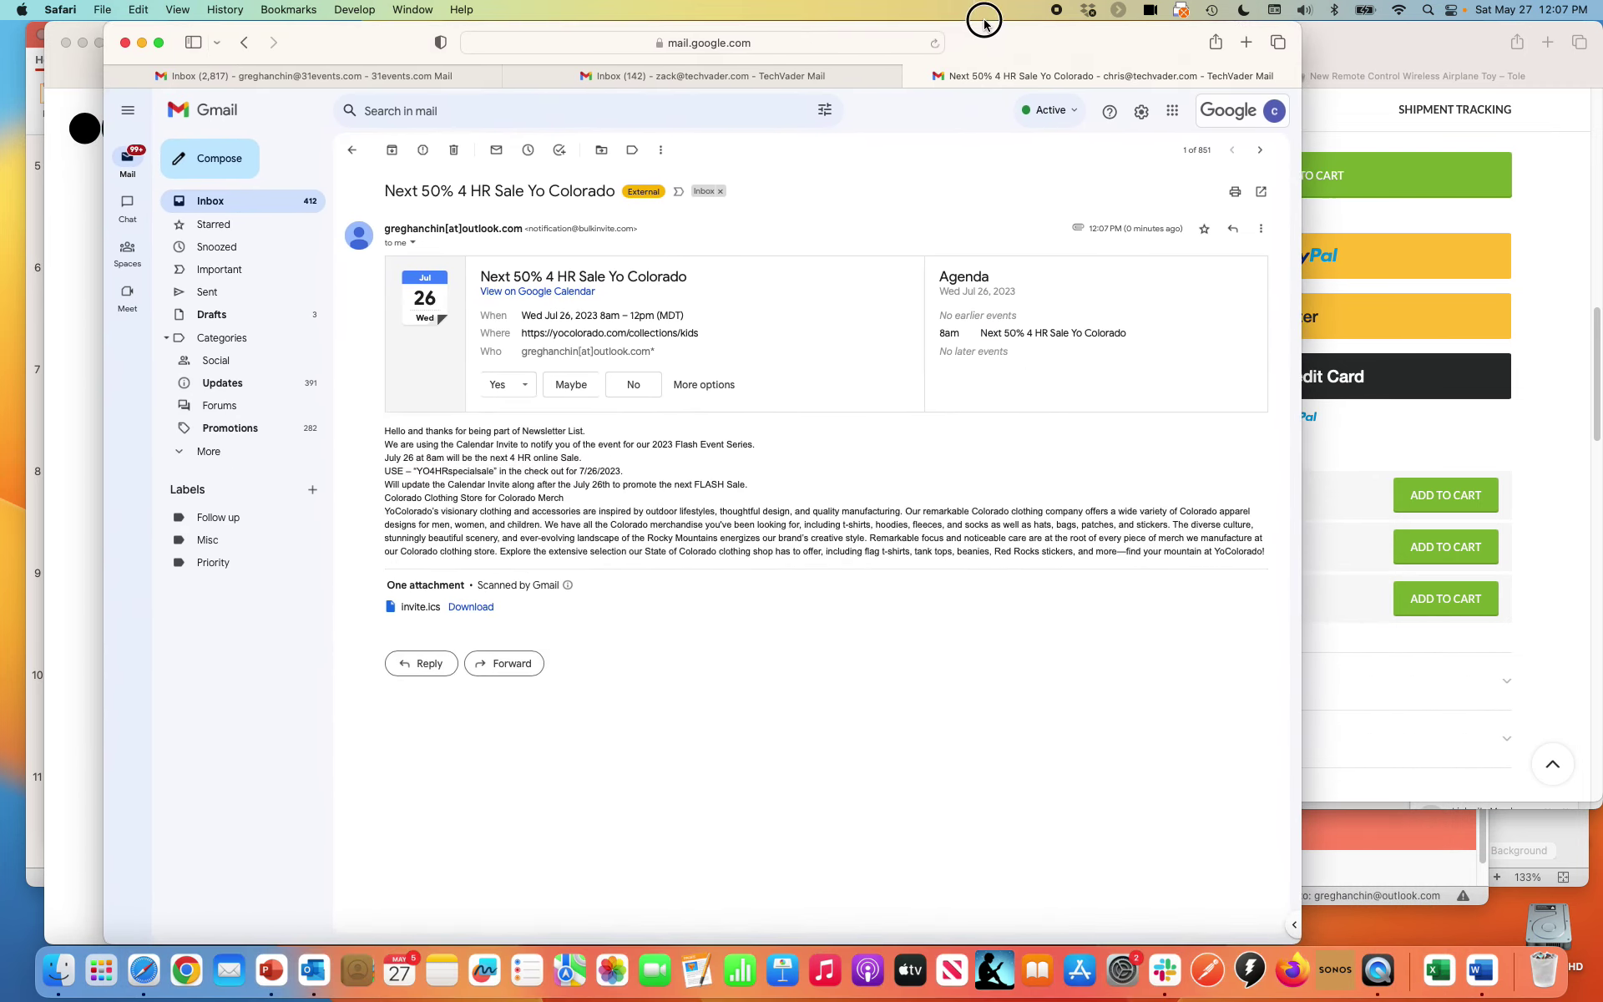
{"action": "left_click", "coordinate": [492, 389]}
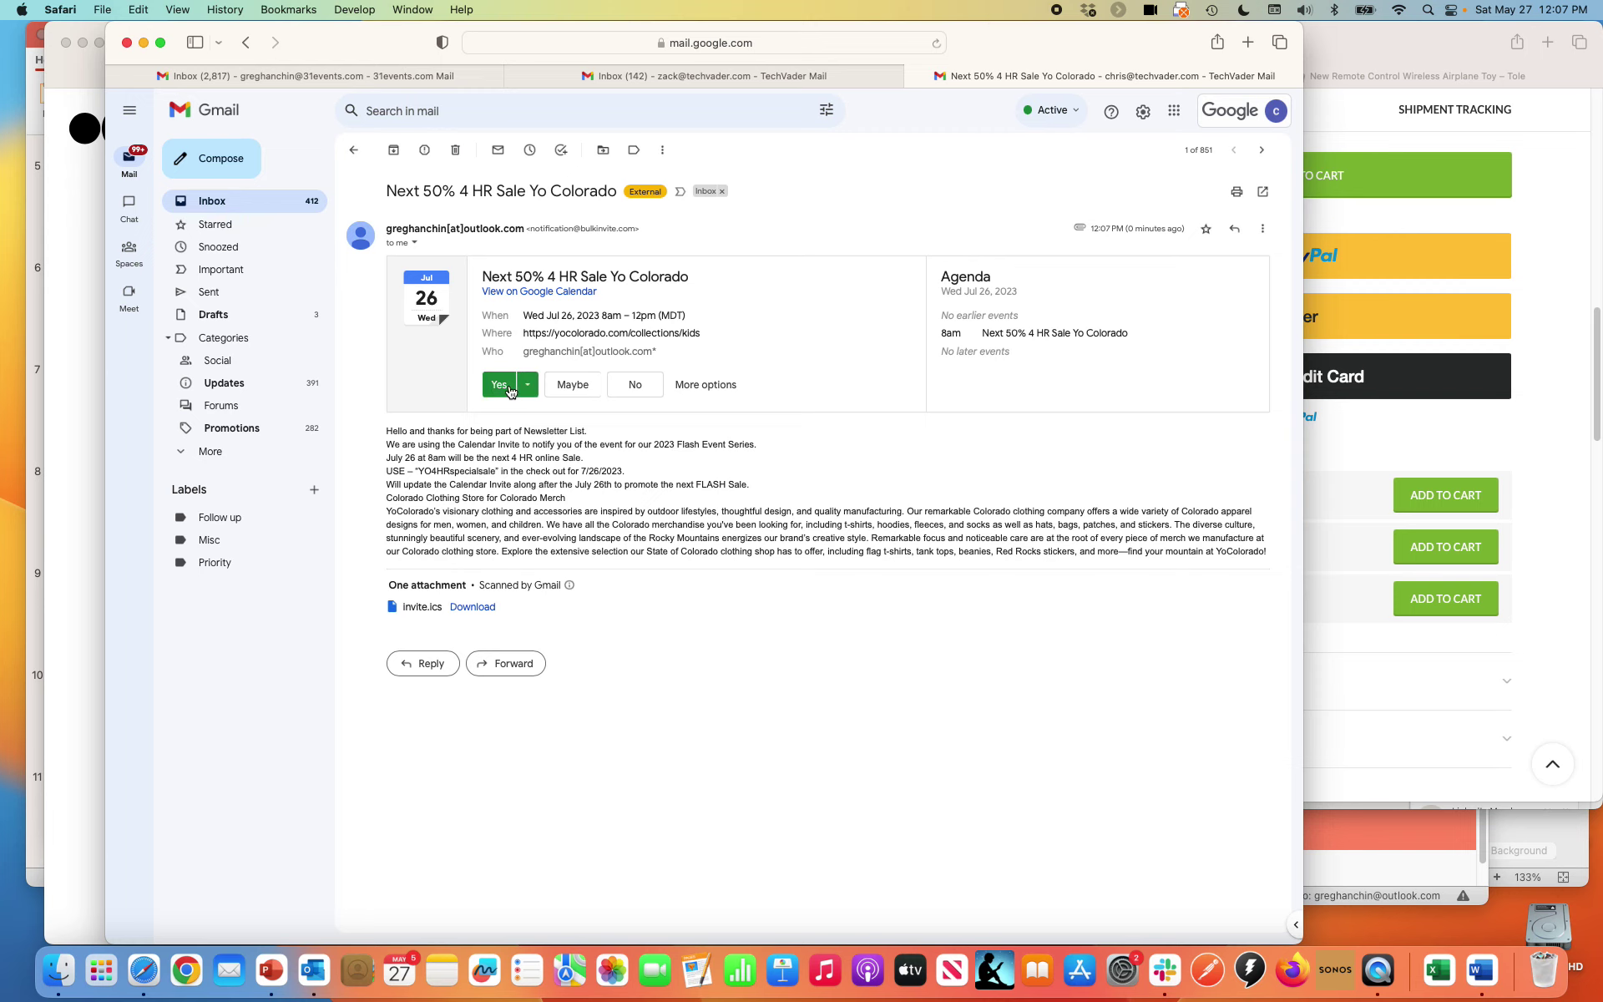
{"action": "left_click_drag", "start_coordinate": [1108, 51], "coordinate": [1275, 559]}
Close the tole.co product page window and move Gmail out of the way
{"action": "left_click", "coordinate": [1286, 520]}
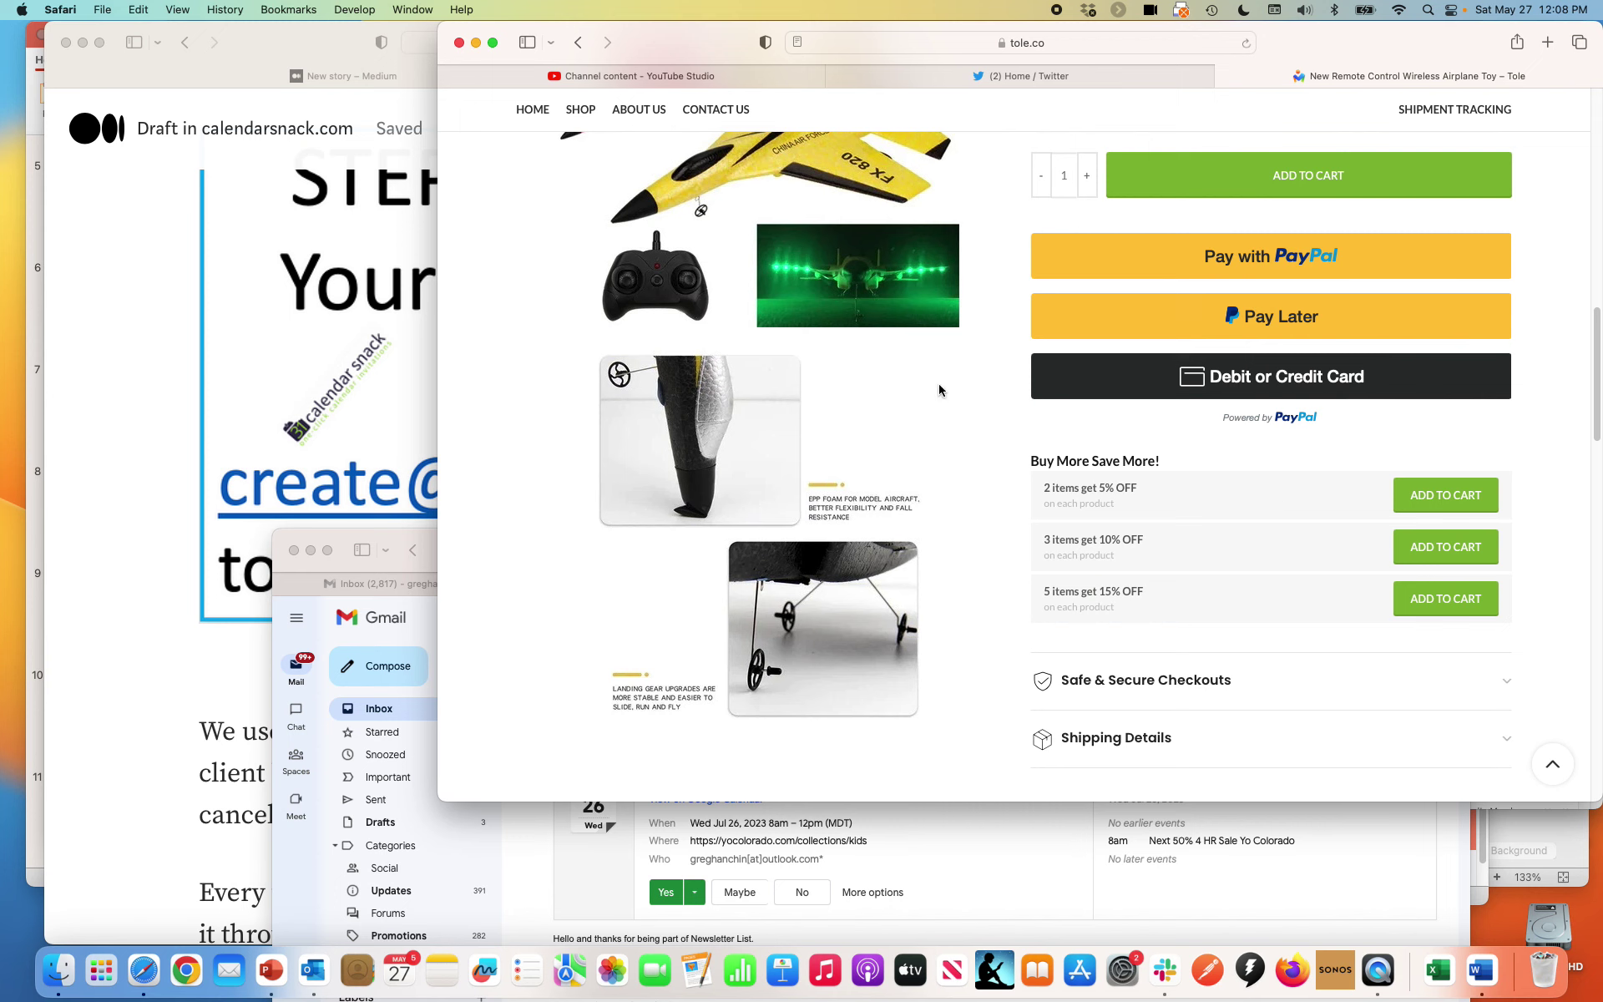
{"action": "left_click", "coordinate": [459, 43]}
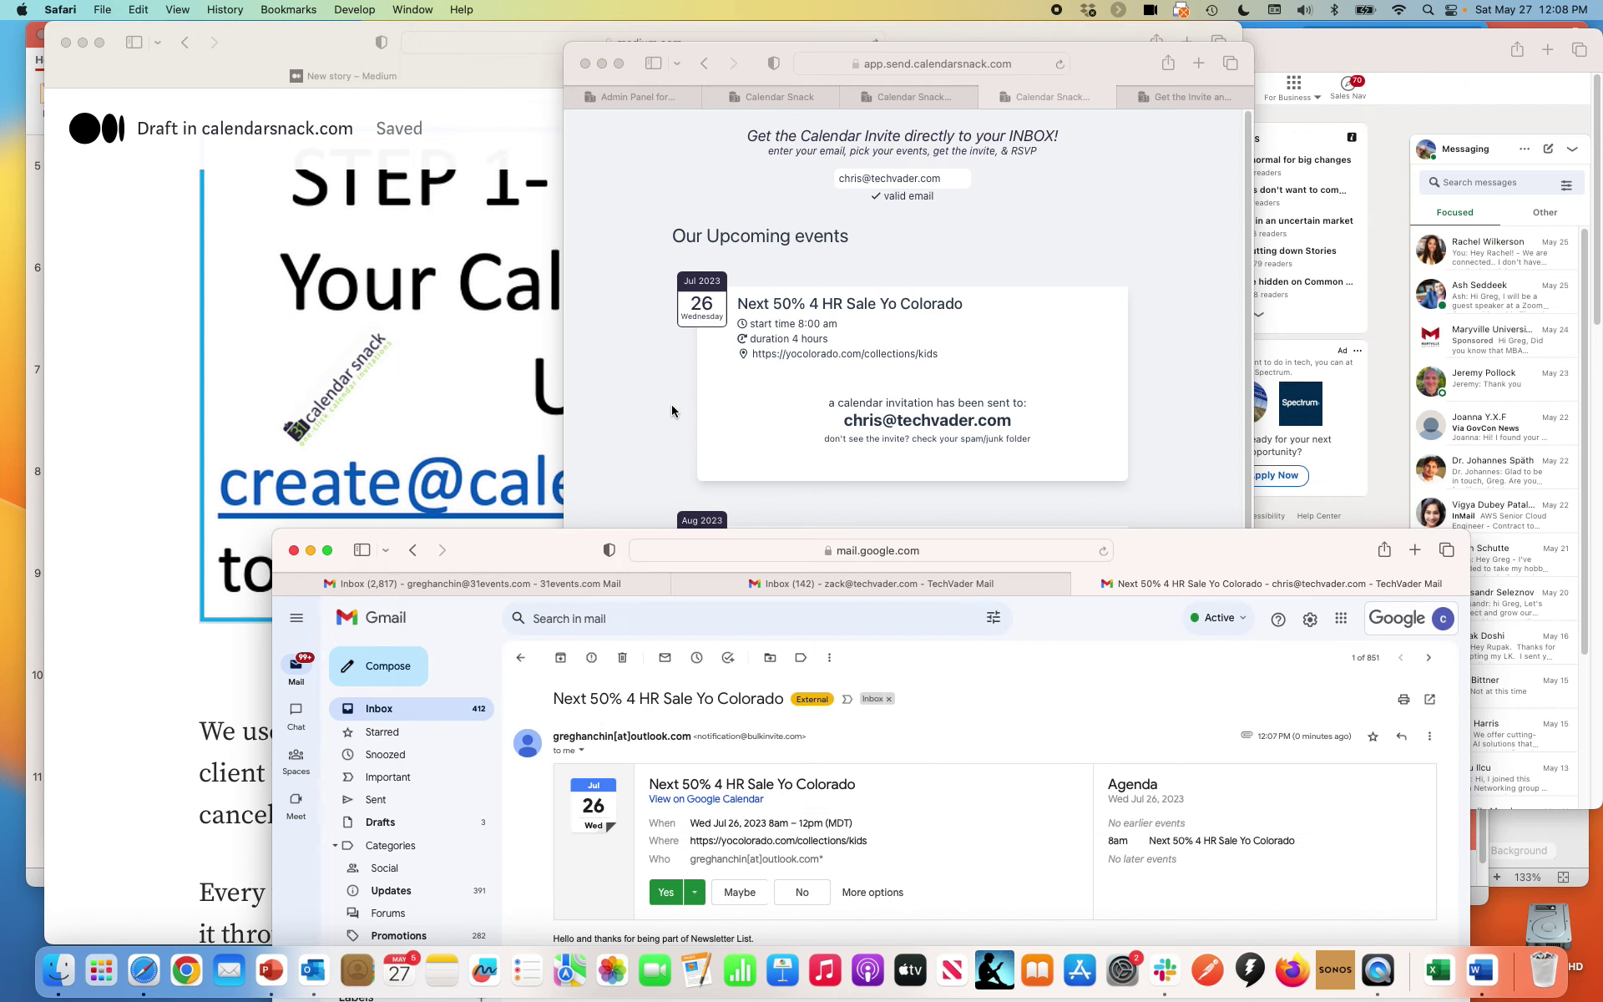
{"action": "left_click_drag", "start_coordinate": [556, 555], "coordinate": [472, 198]}
Reload the event dashboard so the Quick Report shows 5 invitations sent and 4 Yes RSVPs
{"action": "left_click", "coordinate": [913, 98]}
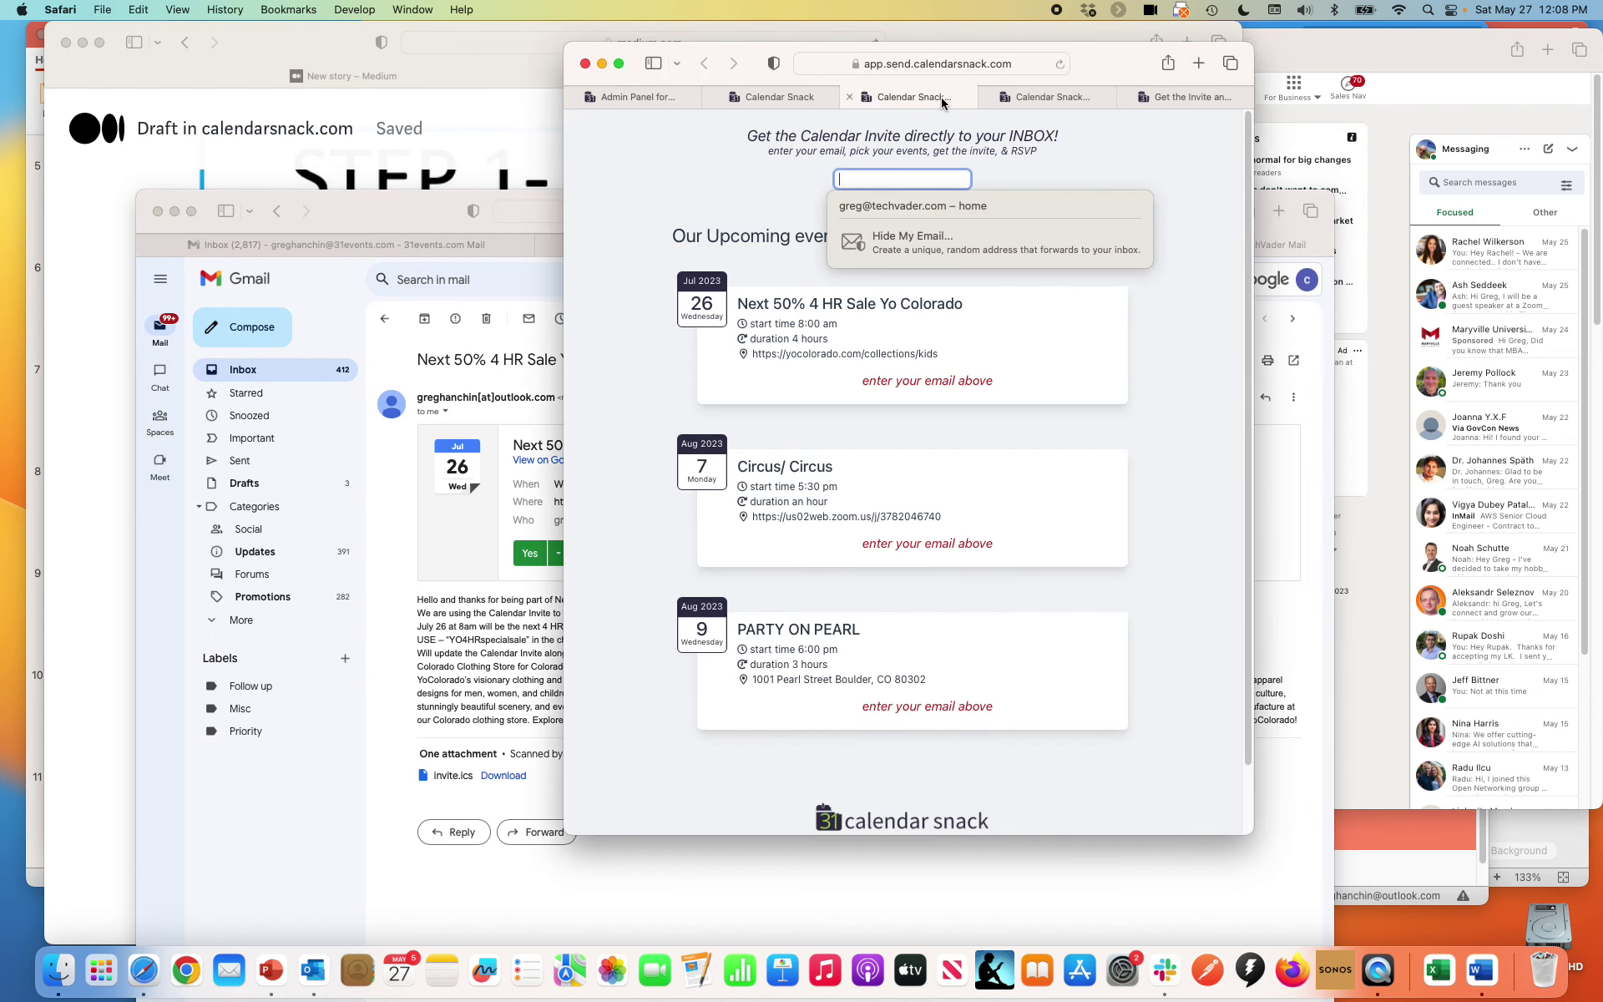
{"action": "left_click", "coordinate": [779, 97]}
{"action": "scroll", "coordinate": [779, 398], "scroll_direction": "up", "scroll_amount": 5}
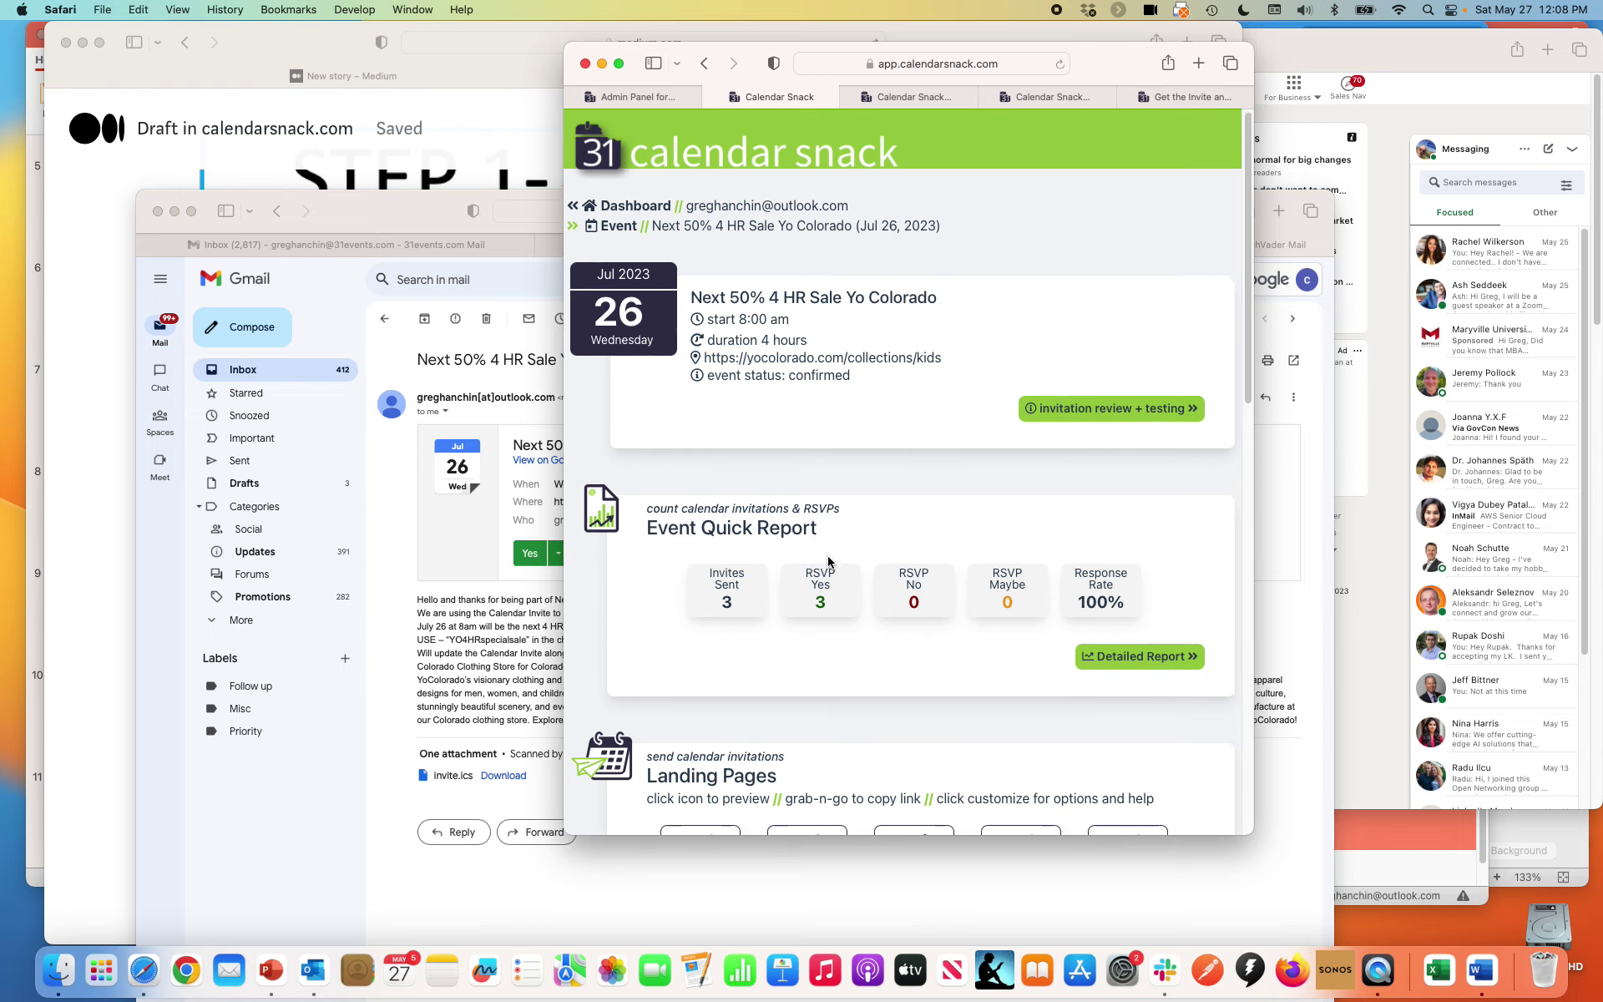
{"action": "scroll", "coordinate": [919, 209], "scroll_direction": "down", "scroll_amount": 2}
{"action": "scroll", "coordinate": [1013, 152], "scroll_direction": "up", "scroll_amount": 2}
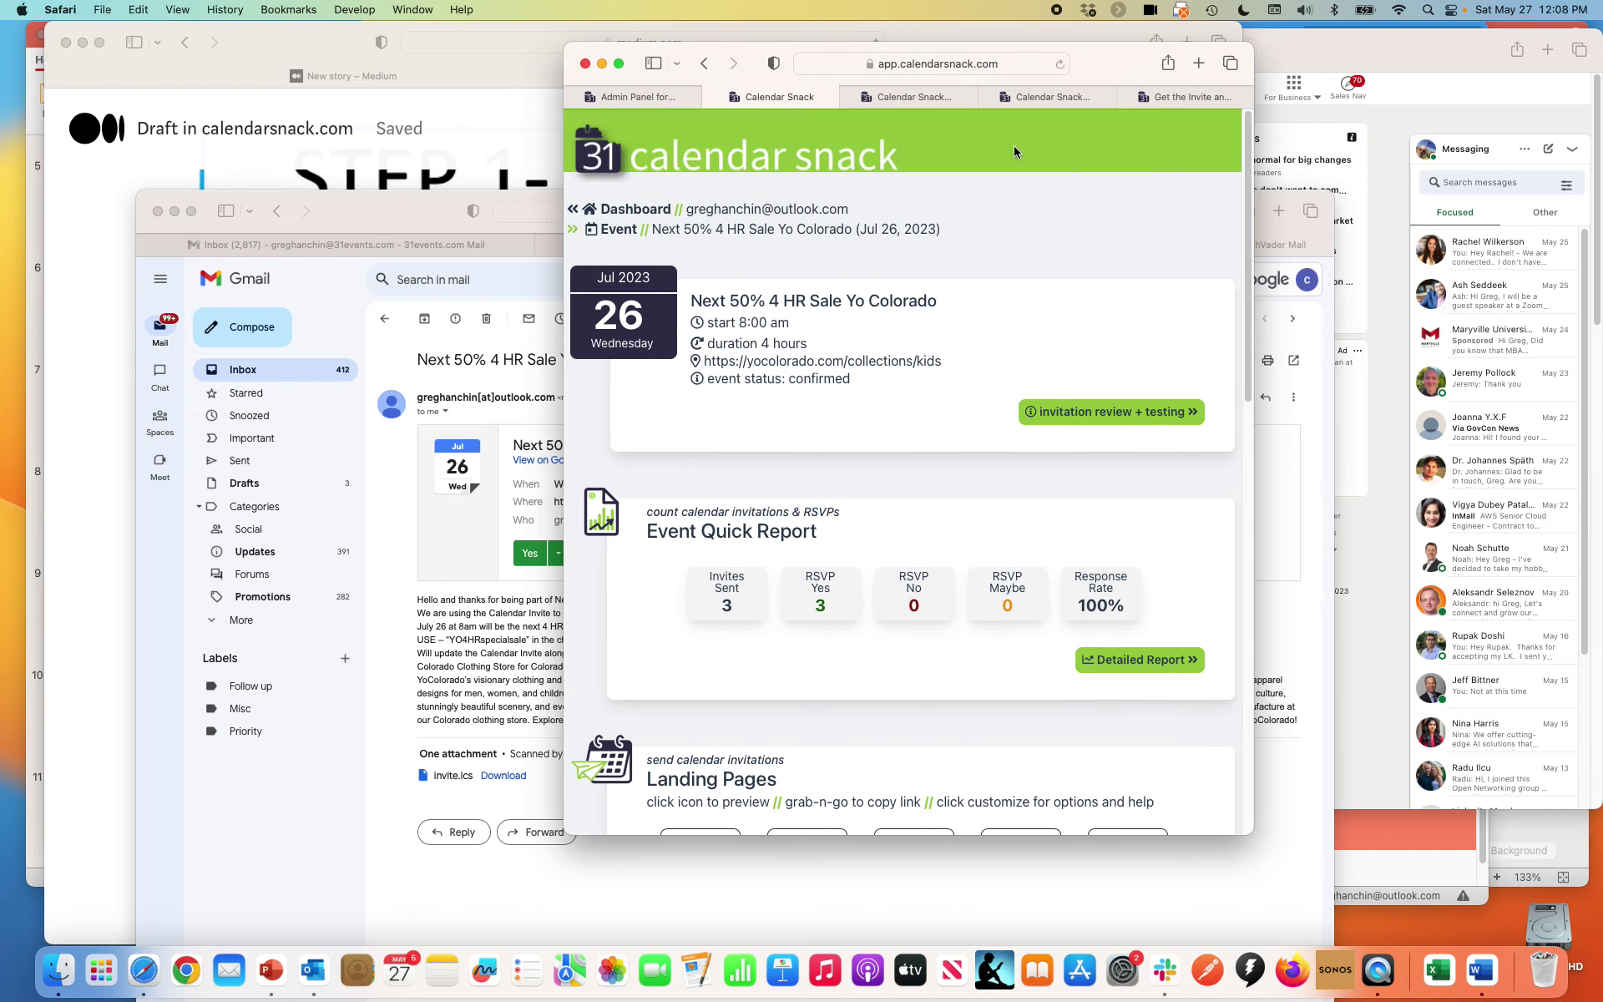
{"action": "left_click", "coordinate": [1061, 66]}
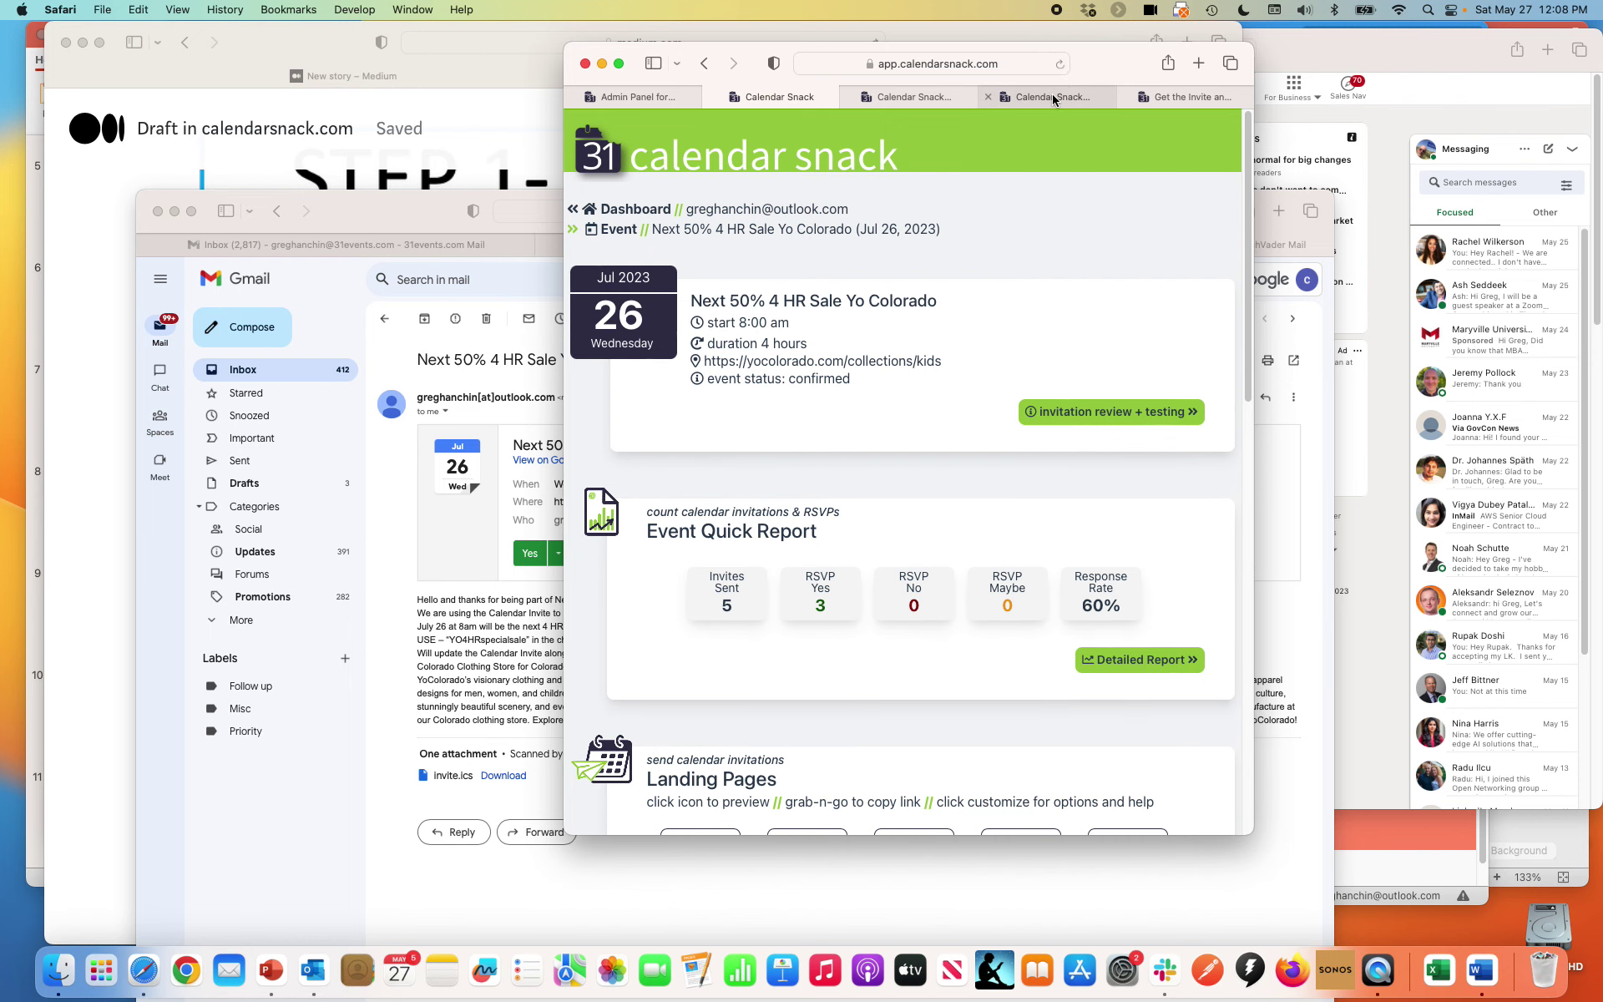
{"action": "scroll", "coordinate": [1081, 312], "scroll_direction": "down", "scroll_amount": 1}
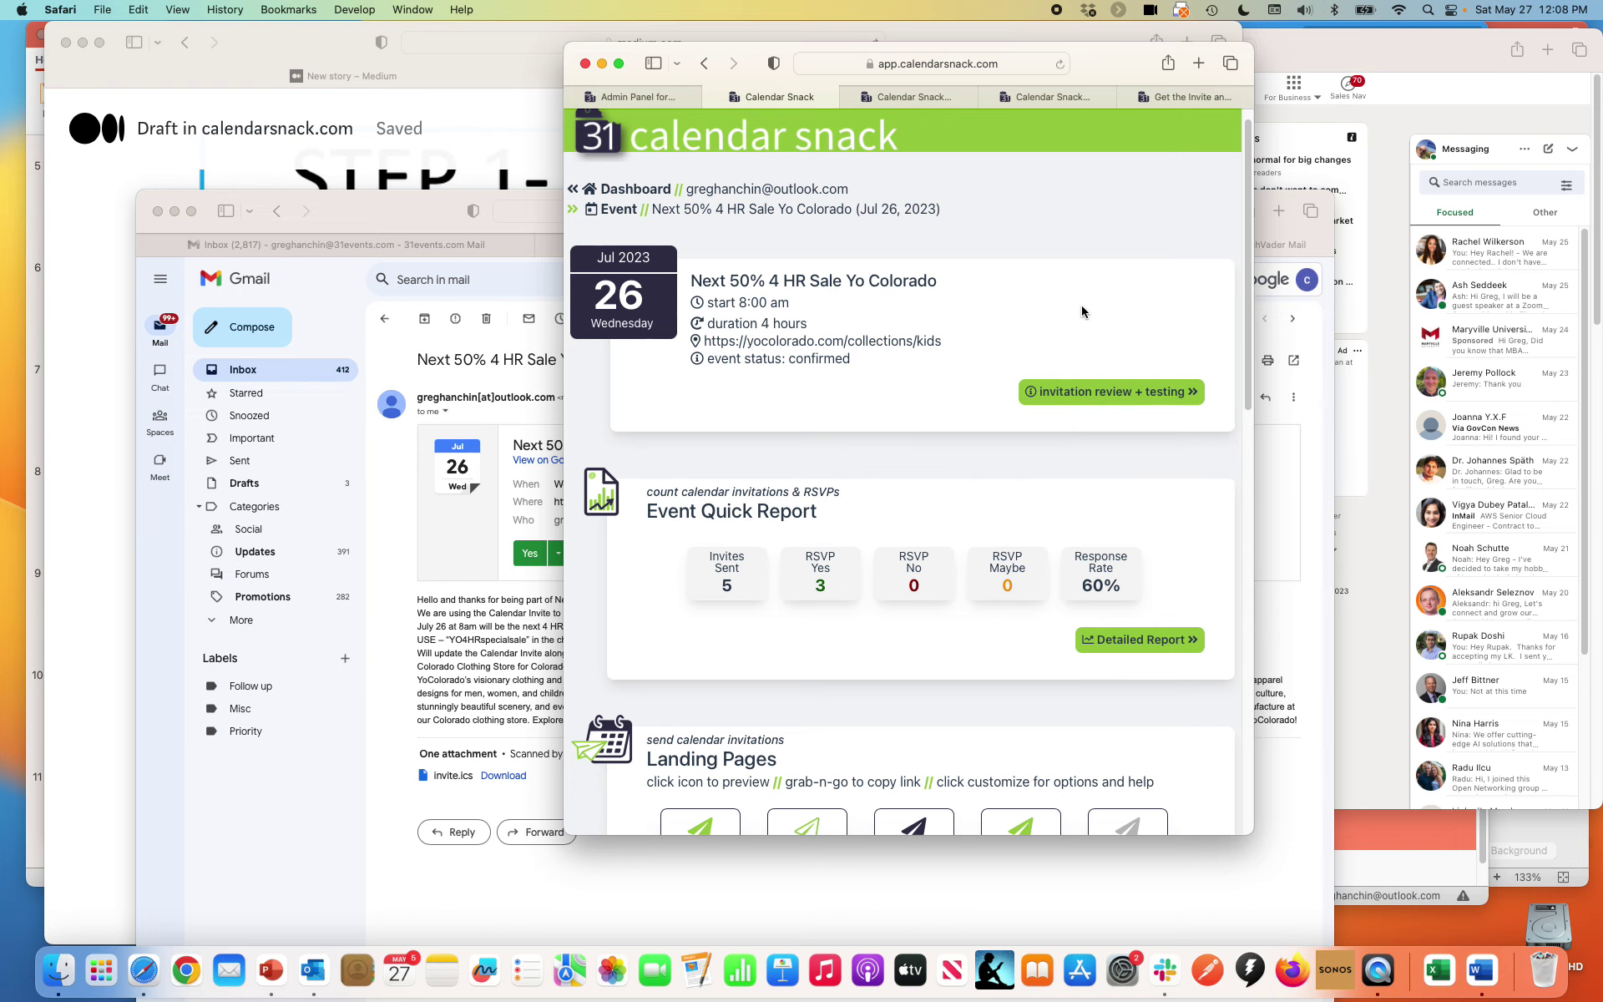
{"action": "scroll", "coordinate": [1079, 304], "scroll_direction": "down", "scroll_amount": 5}
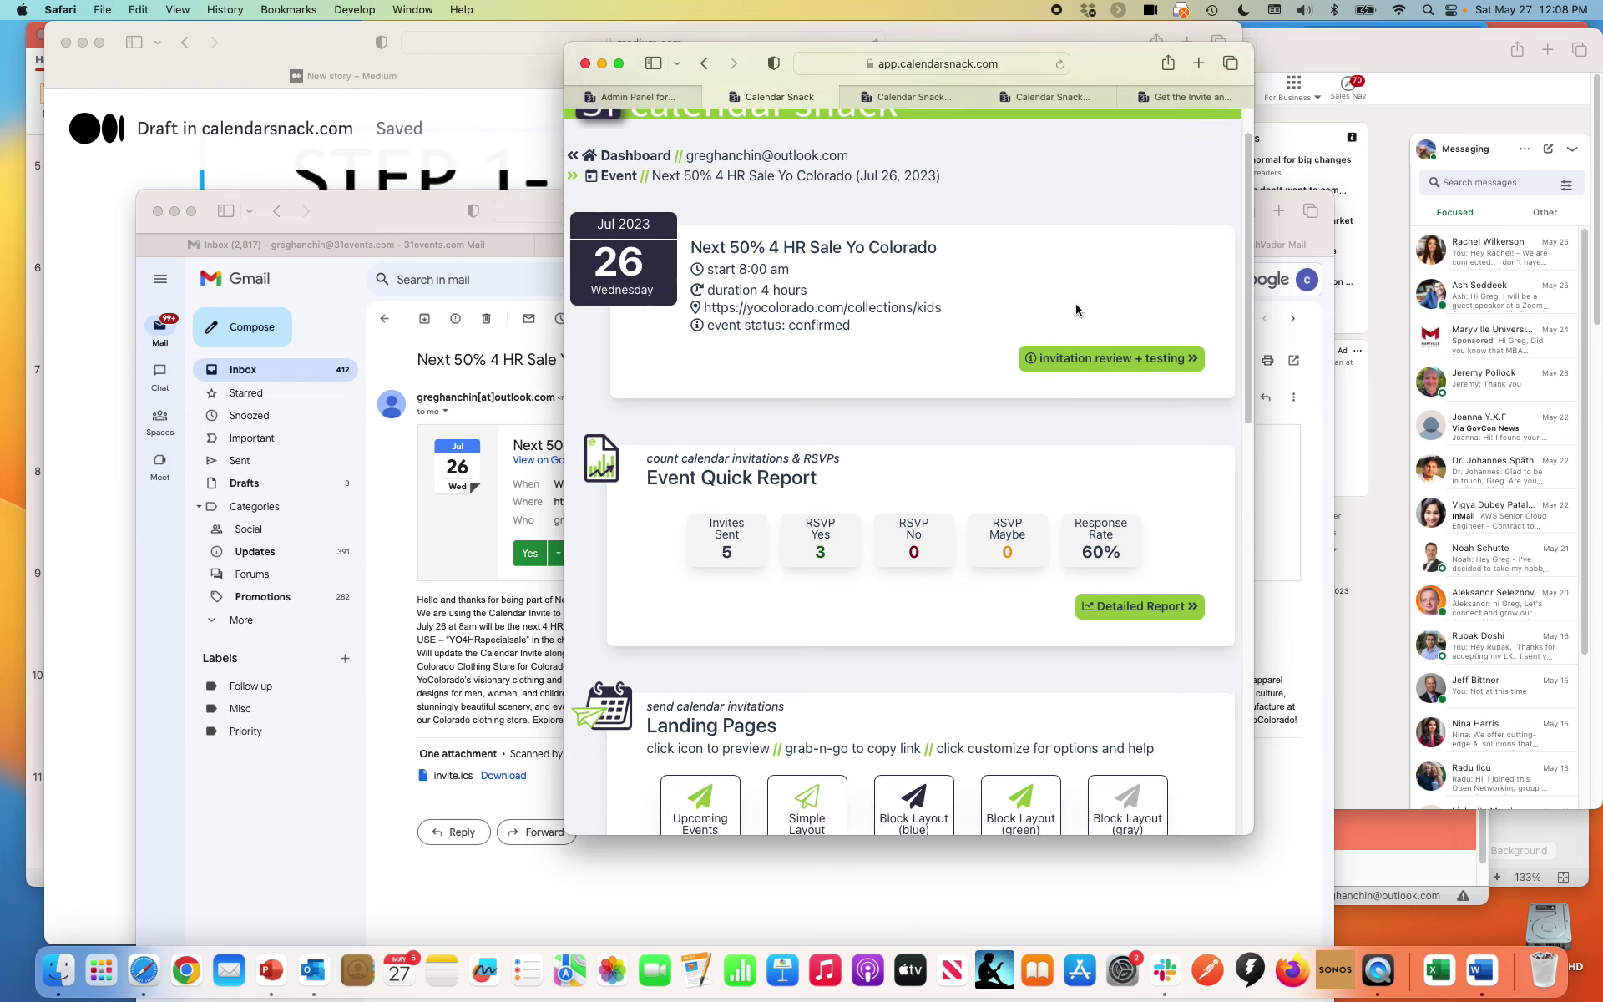
Open the Detailed Report and scroll through Invitations, RSVP and Invitee Report sections by klaviyocta/landingpage source
{"action": "left_click", "coordinate": [1102, 490]}
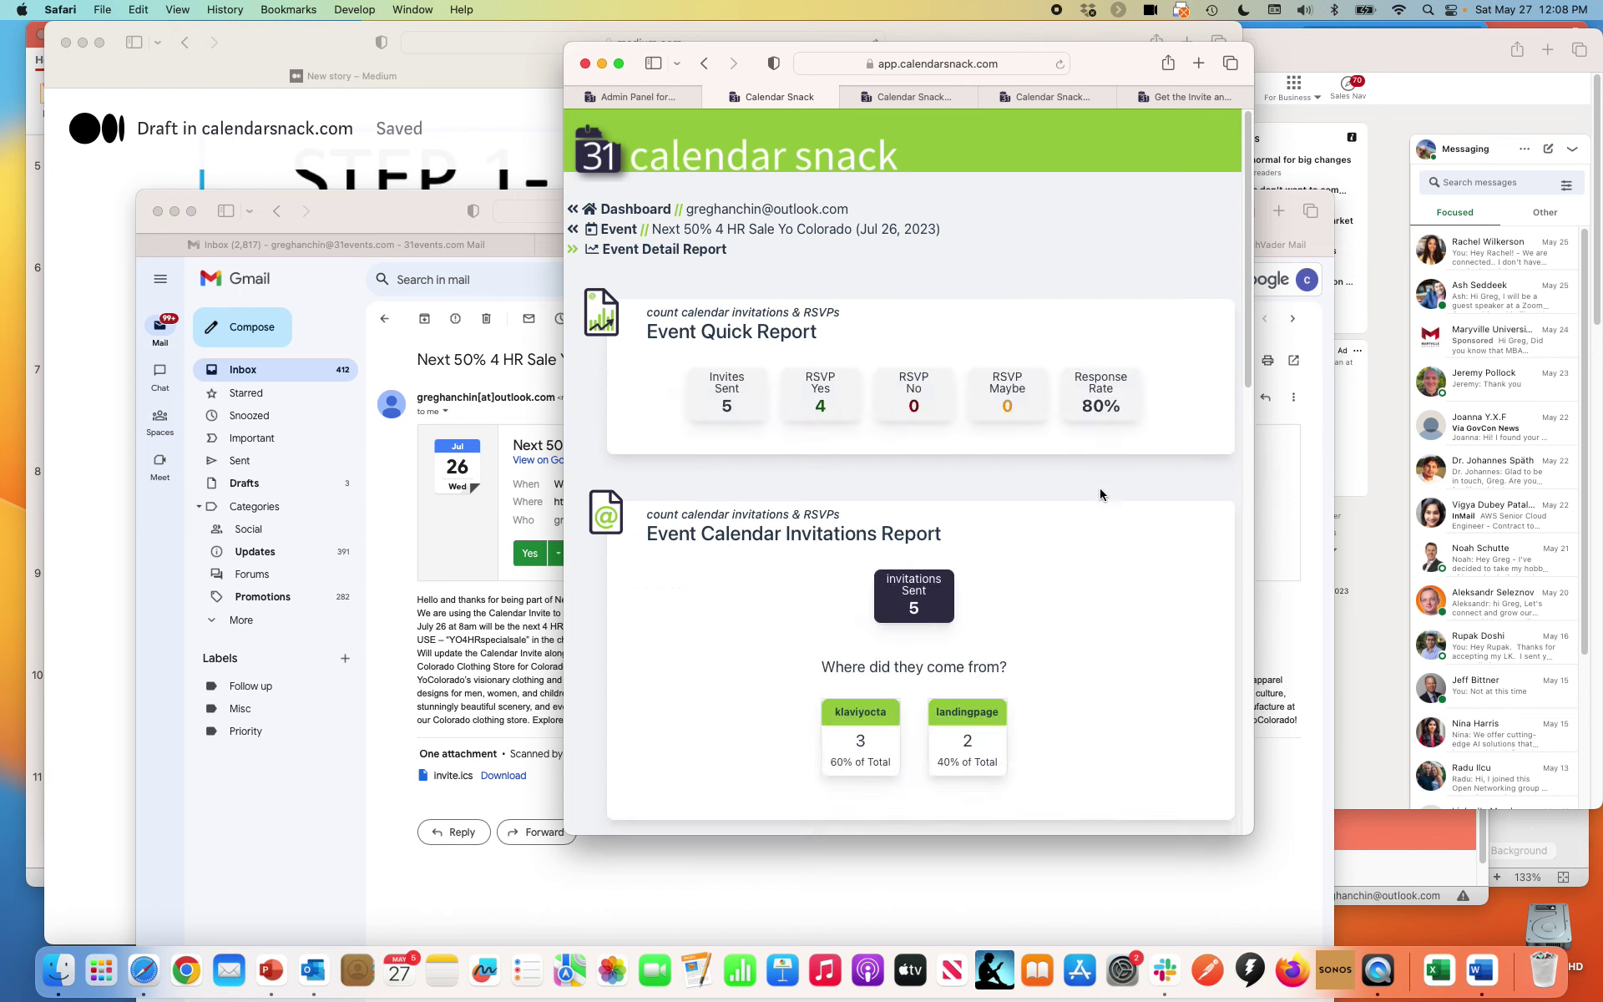
{"action": "scroll", "coordinate": [1094, 491], "scroll_direction": "down", "scroll_amount": 5}
{"action": "scroll", "coordinate": [1096, 493], "scroll_direction": "down", "scroll_amount": 5}
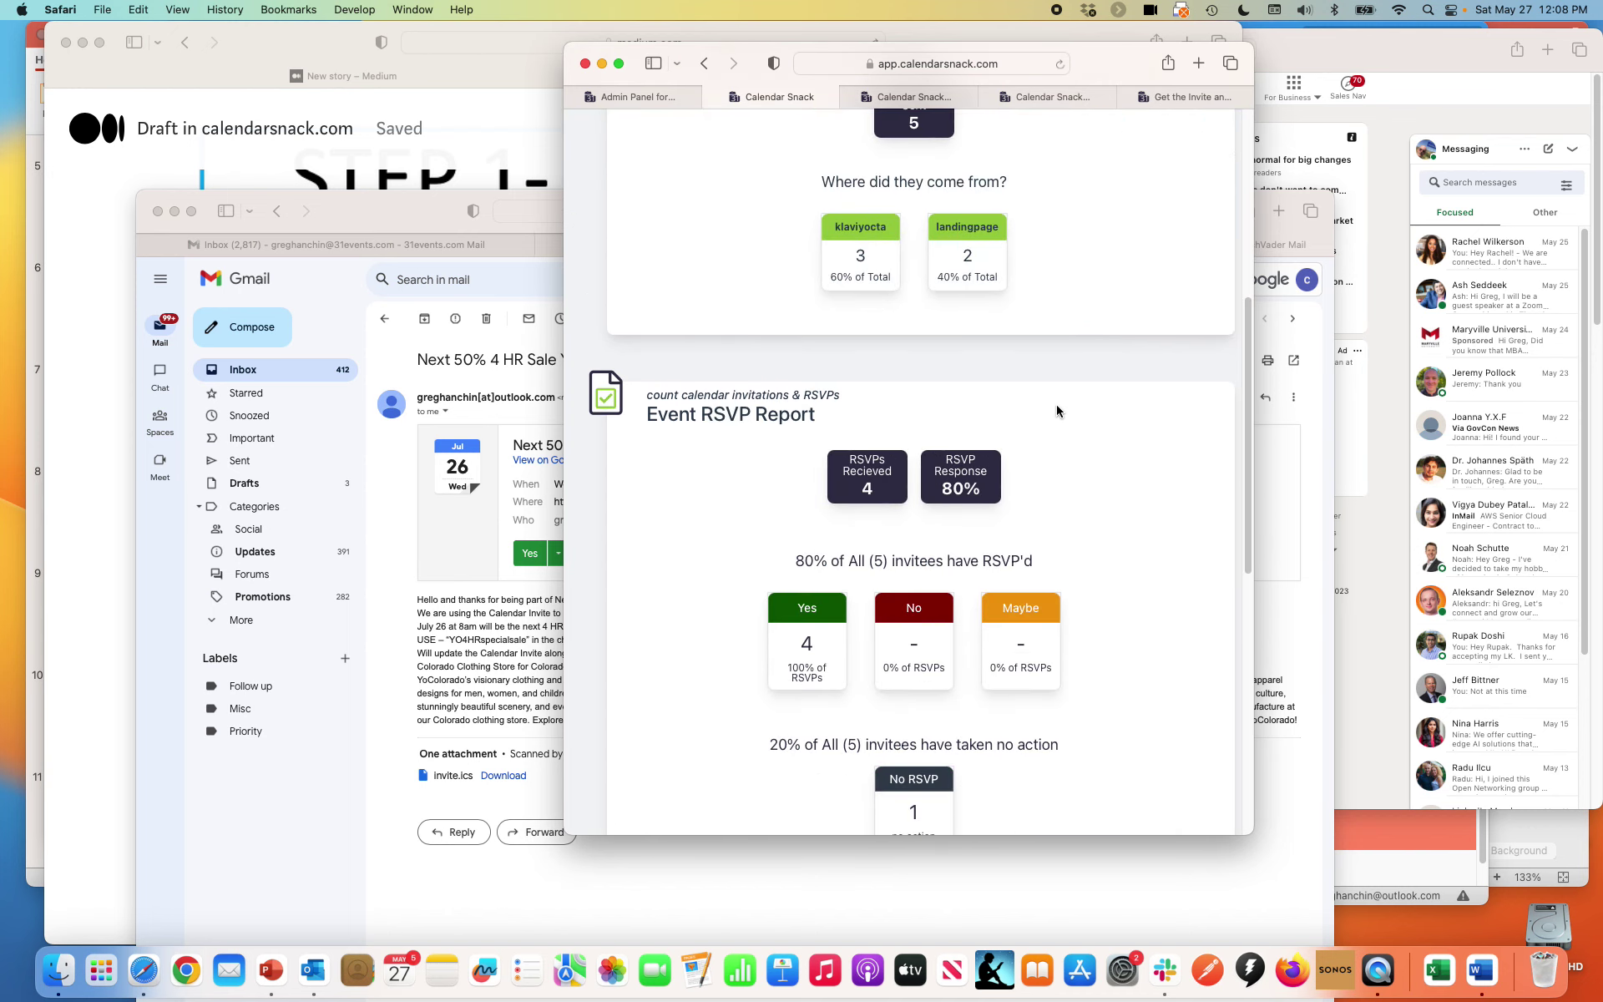
{"action": "scroll", "coordinate": [885, 274], "scroll_direction": "down", "scroll_amount": 15}
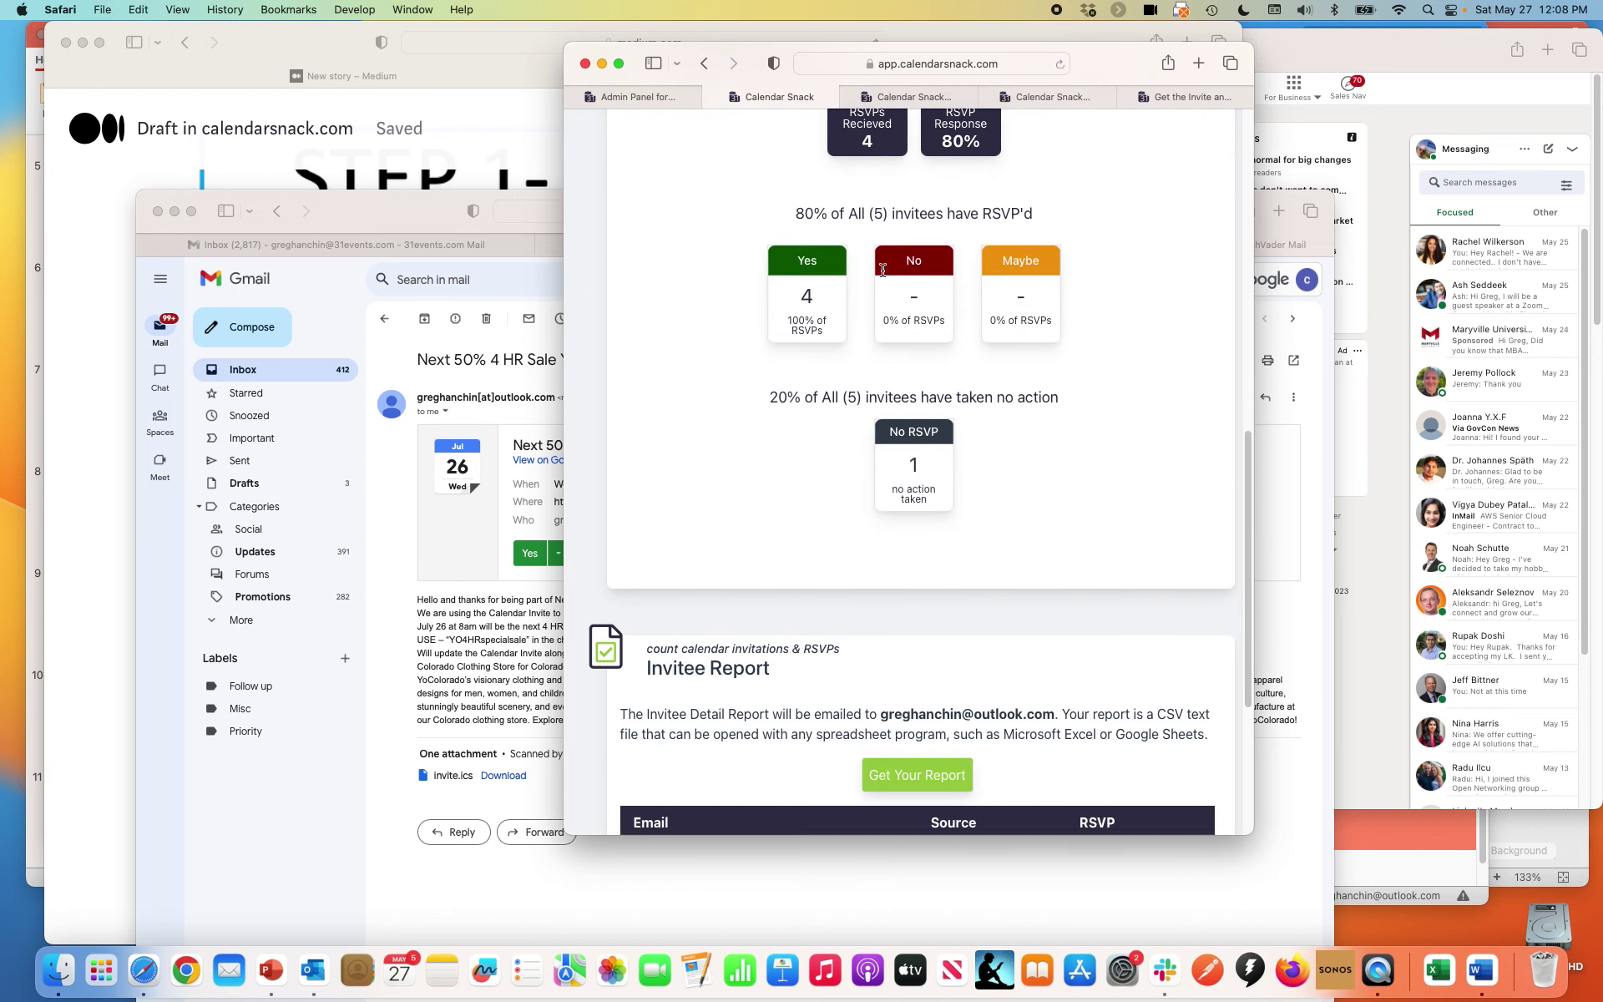
{"action": "scroll", "coordinate": [883, 276], "scroll_direction": "down", "scroll_amount": 4}
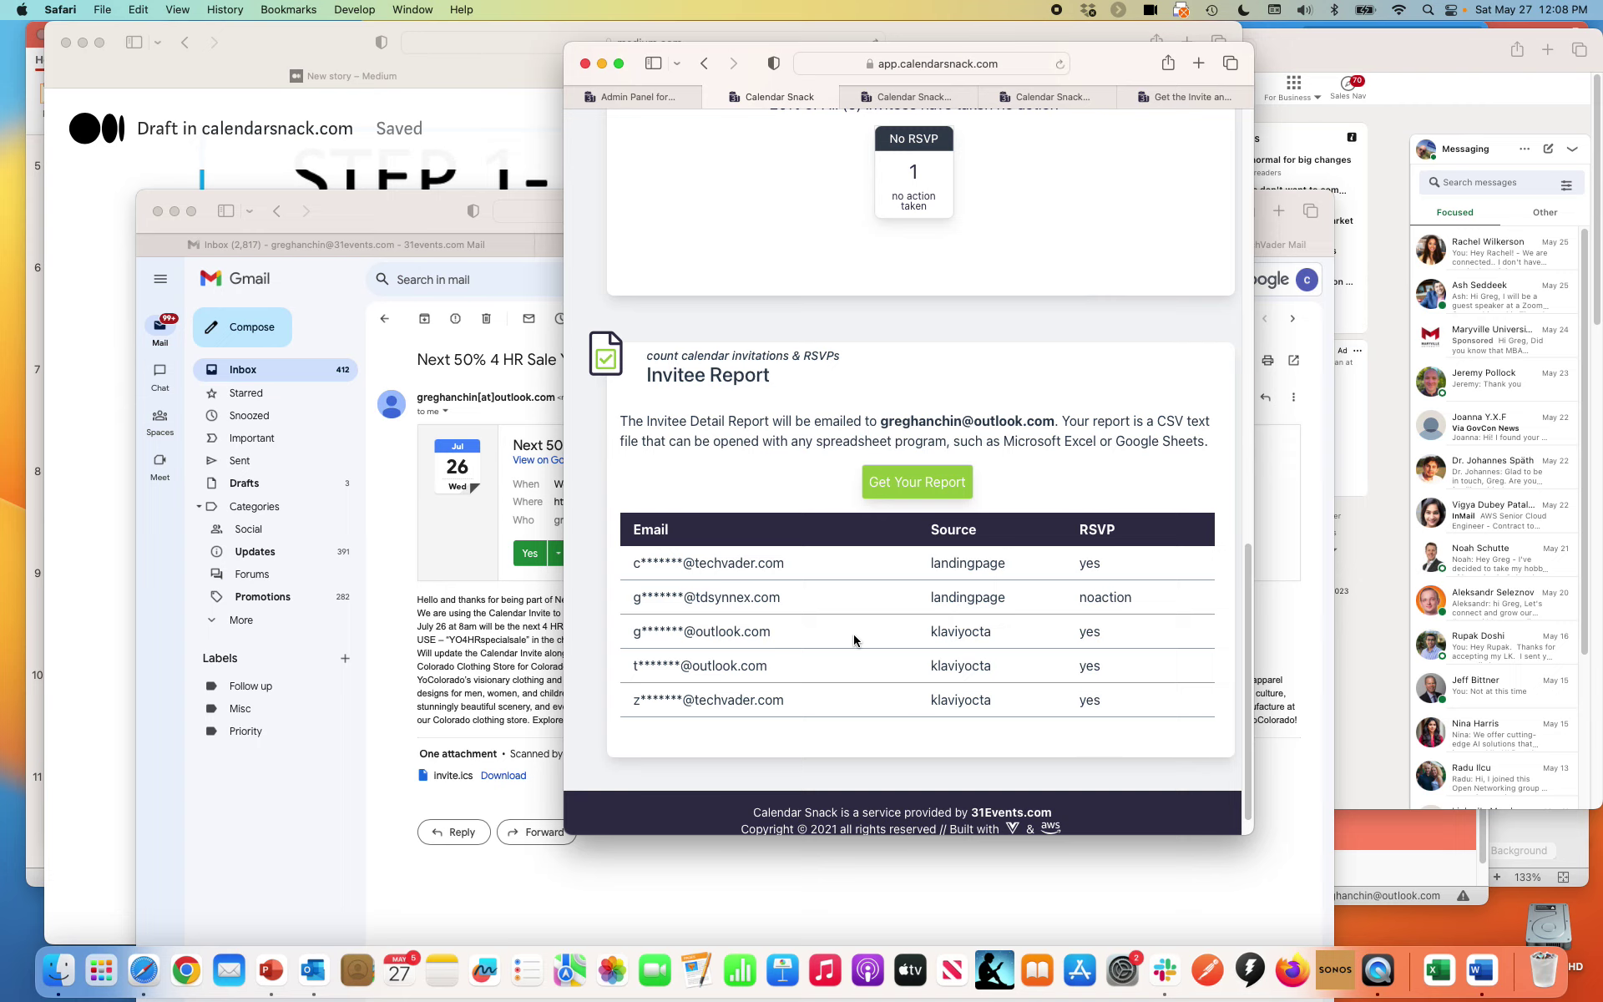
Reload the detail report repeatedly, checking the Invitee table for new RSVPs
{"action": "left_click", "coordinate": [1026, 63]}
{"action": "key", "text": "Return"}
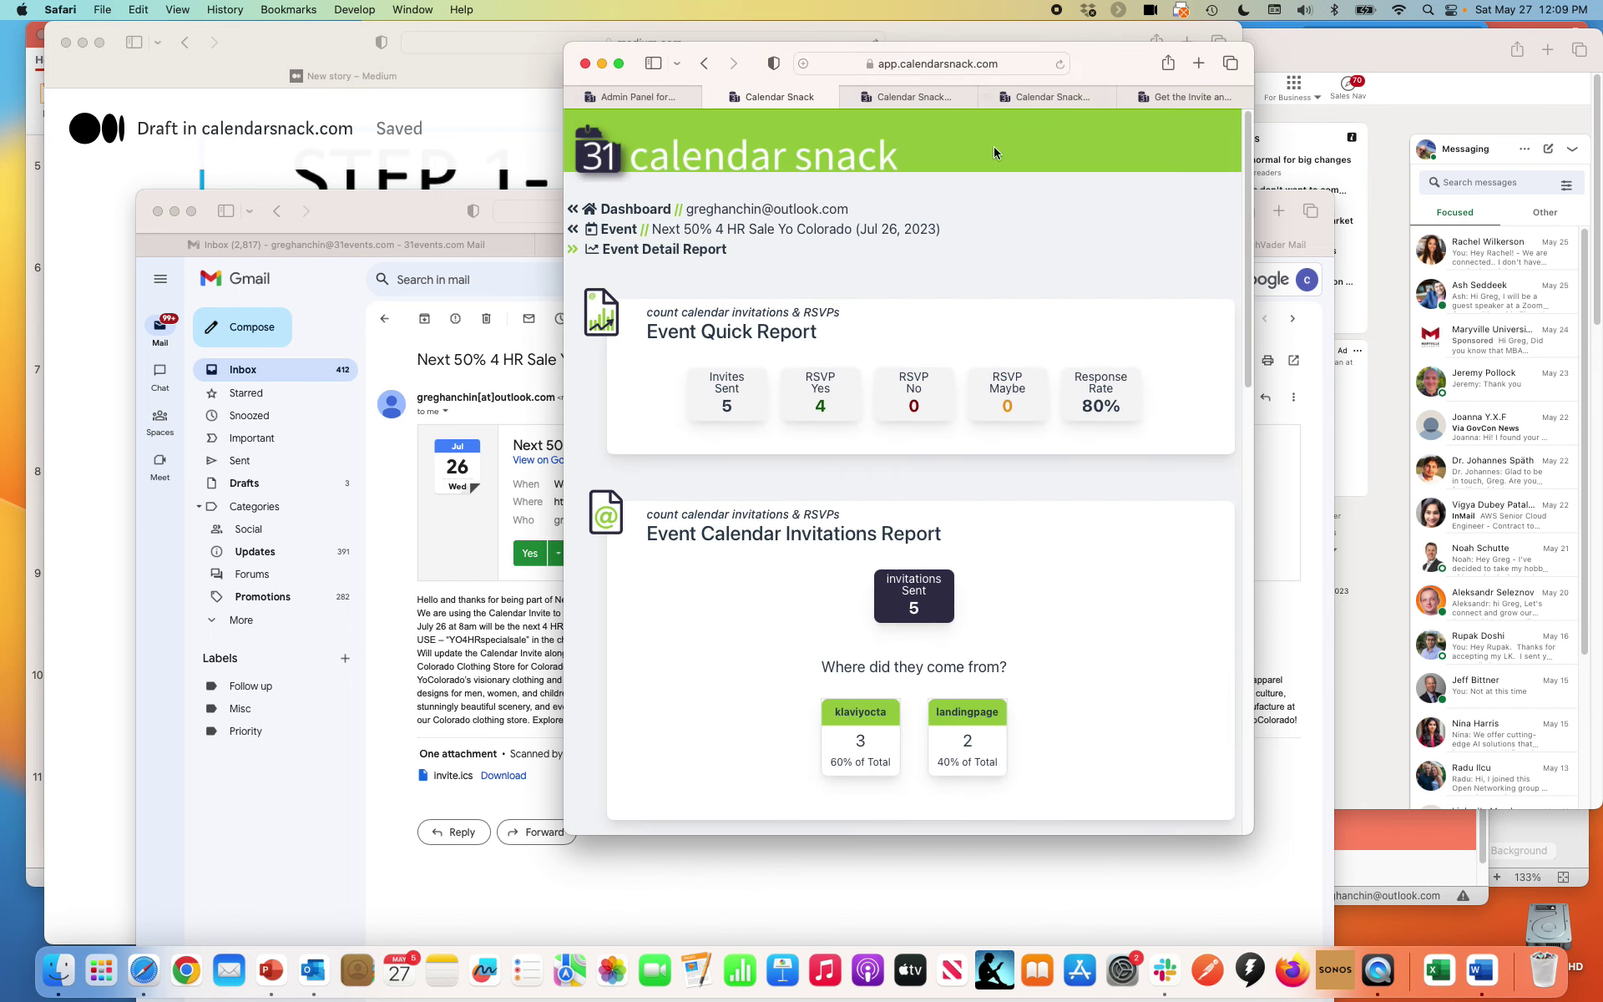
{"action": "scroll", "coordinate": [984, 363], "scroll_direction": "down", "scroll_amount": 15}
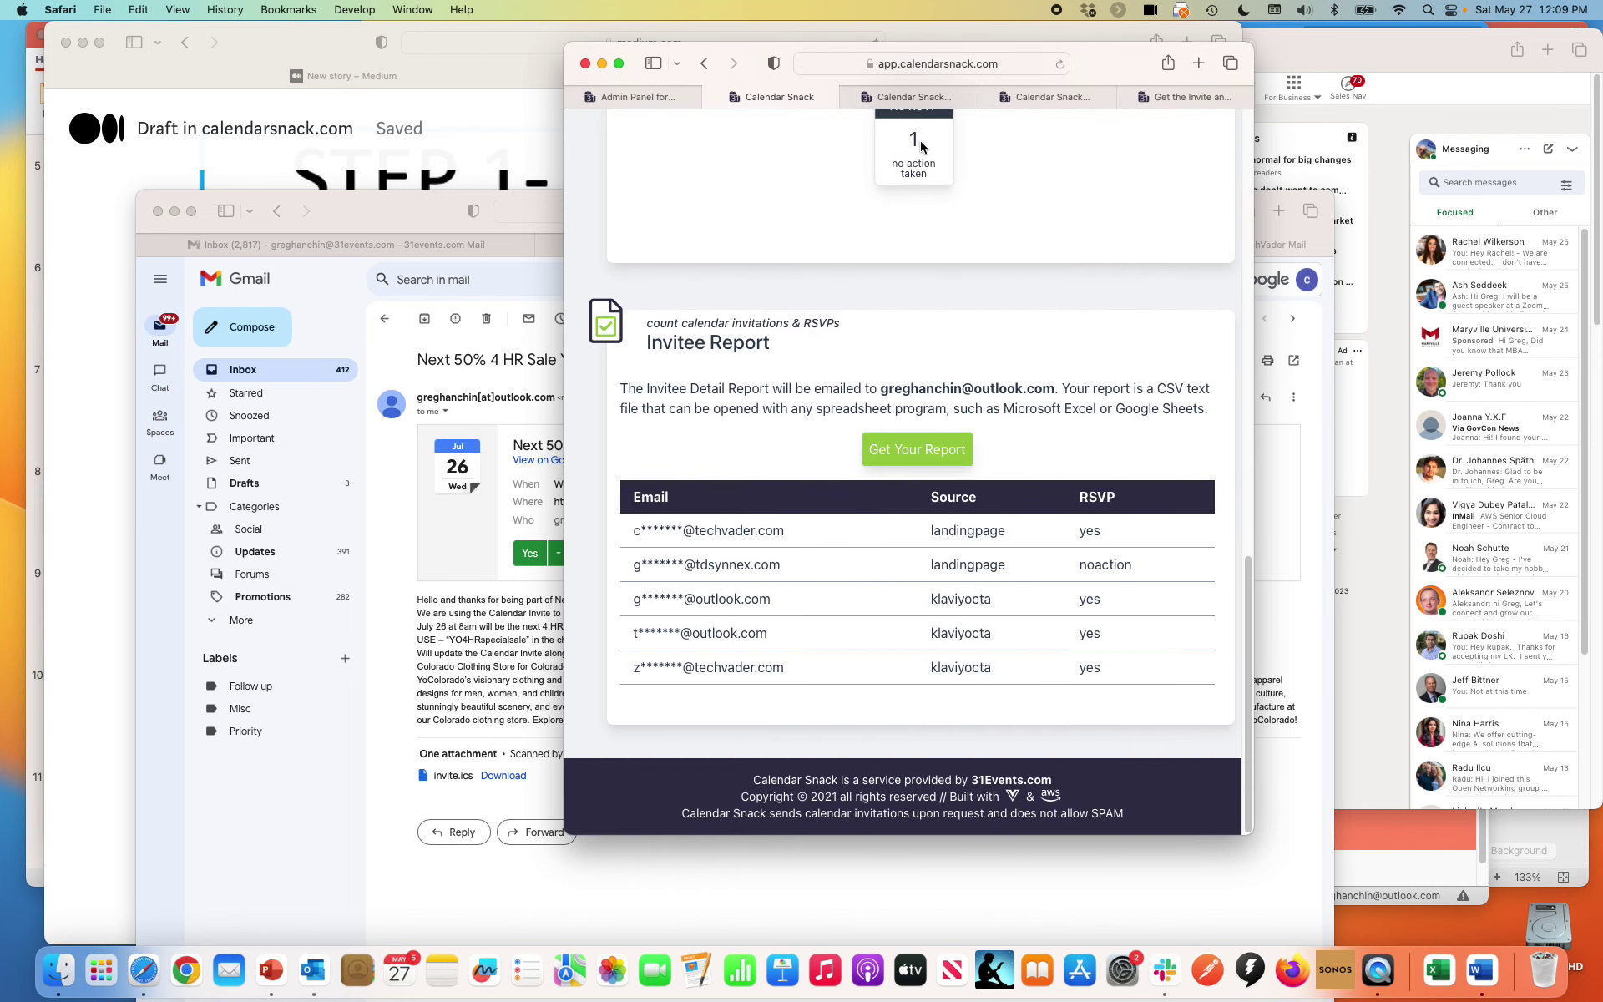
{"action": "left_click", "coordinate": [946, 66]}
{"action": "key", "text": "Return"}
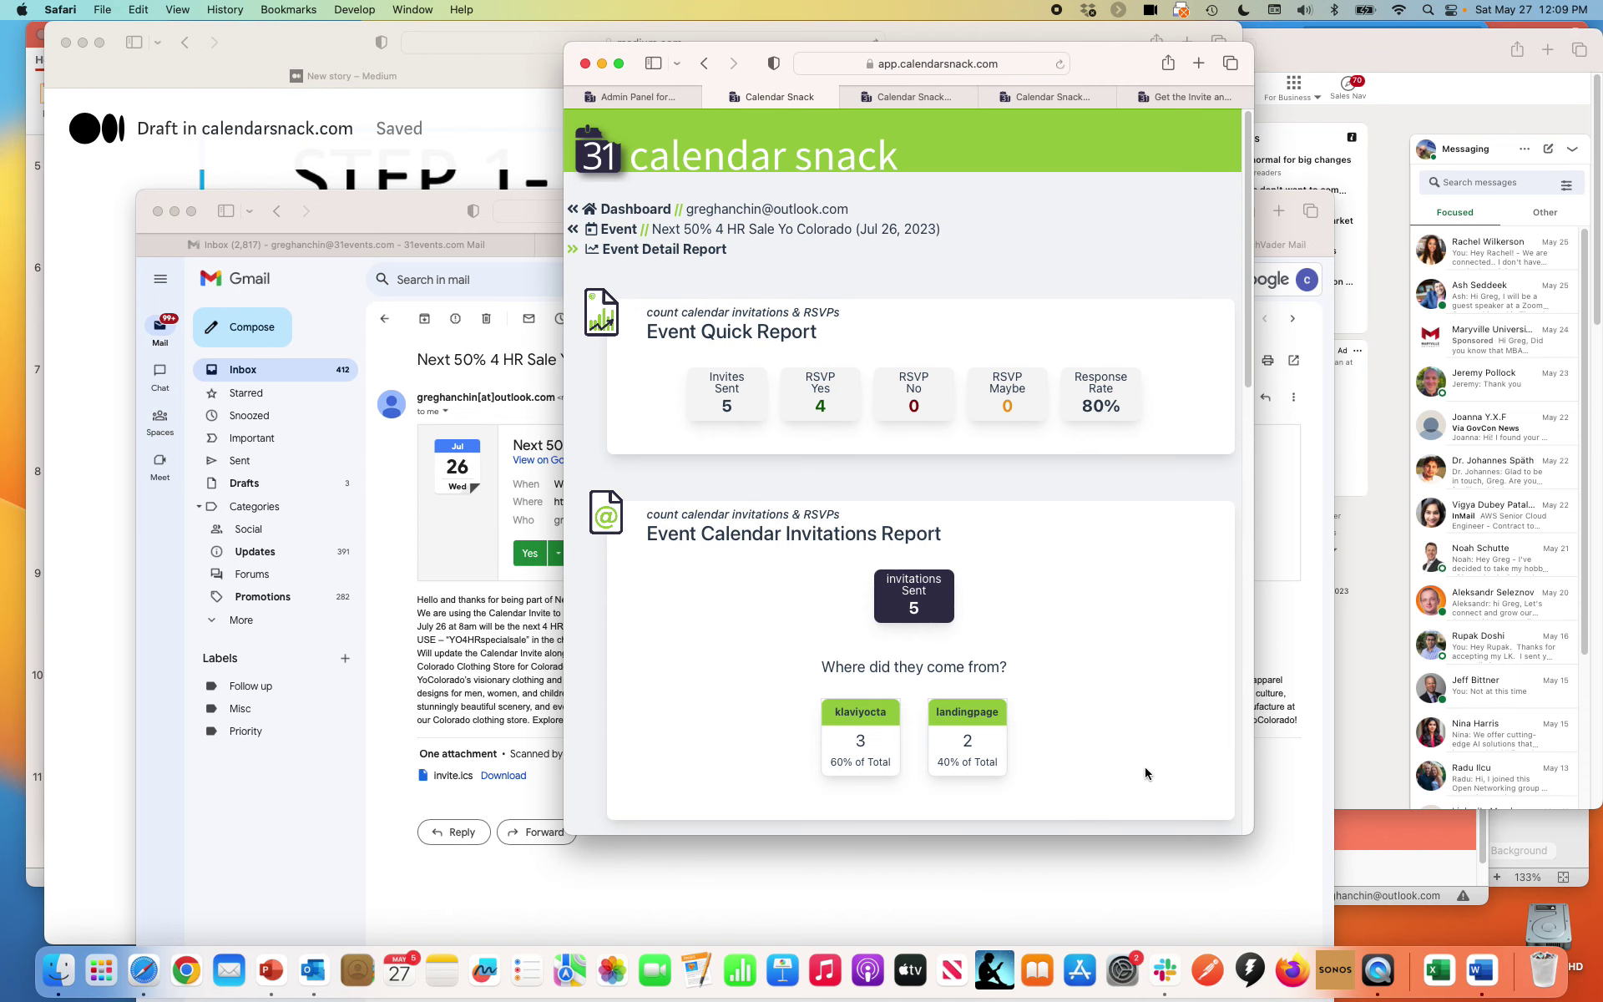
{"action": "scroll", "coordinate": [1145, 773], "scroll_direction": "down", "scroll_amount": 15}
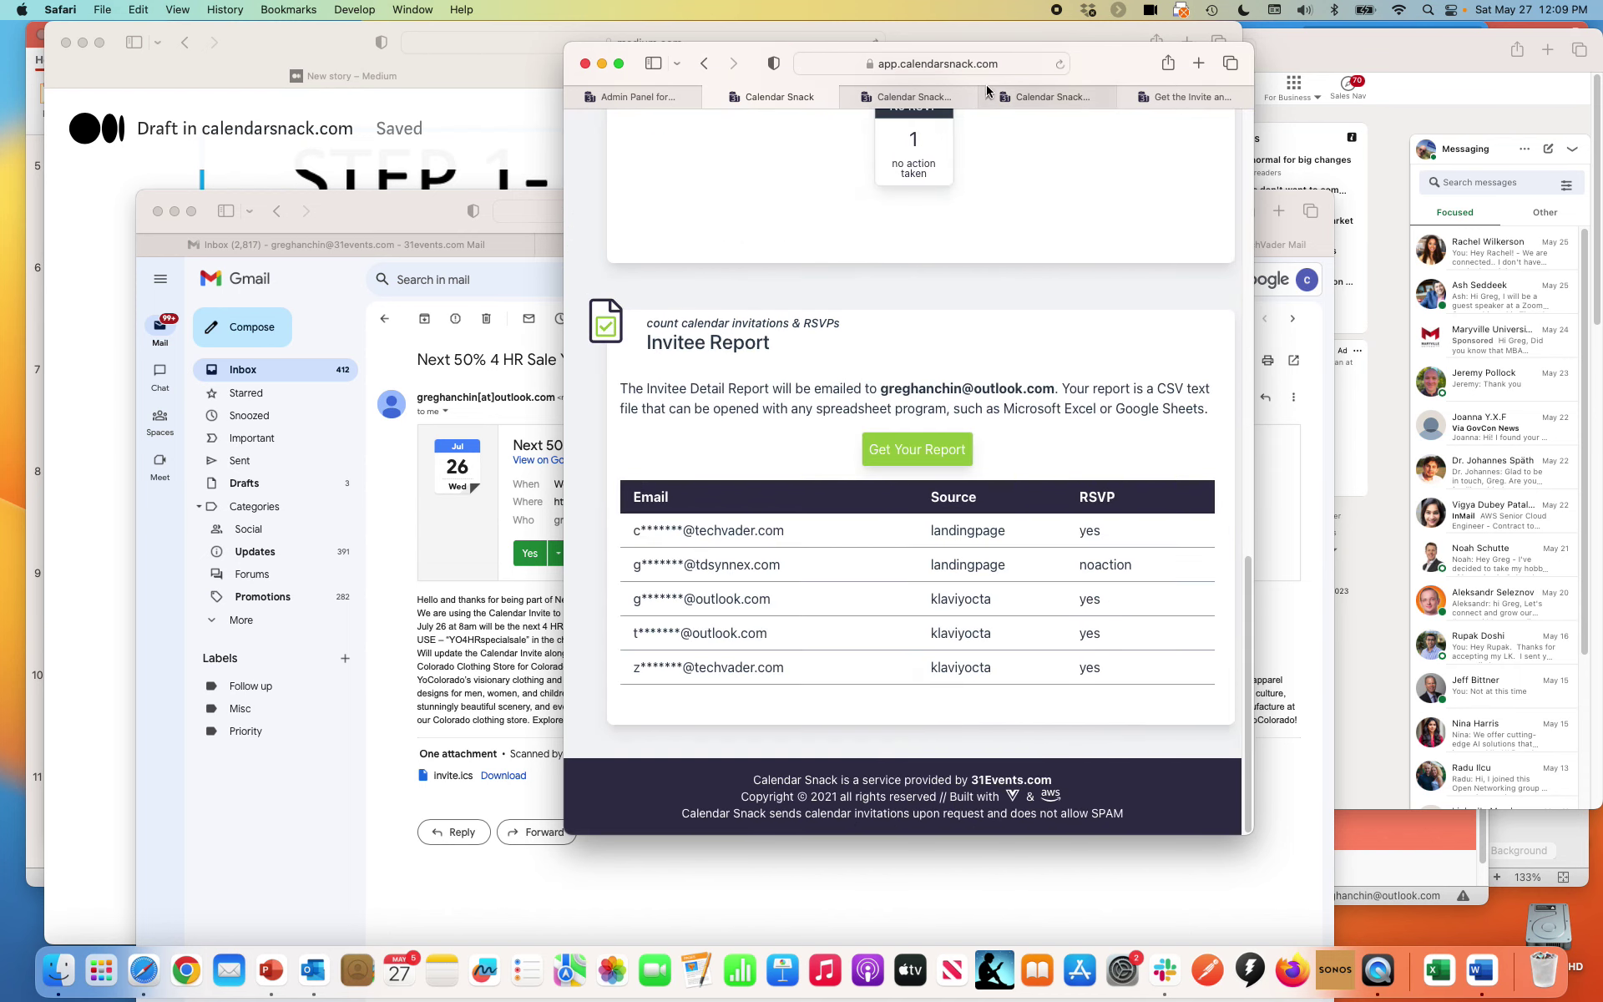
{"action": "left_click", "coordinate": [985, 65]}
{"action": "key", "text": "Return"}
{"action": "scroll", "coordinate": [998, 543], "scroll_direction": "down", "scroll_amount": 15}
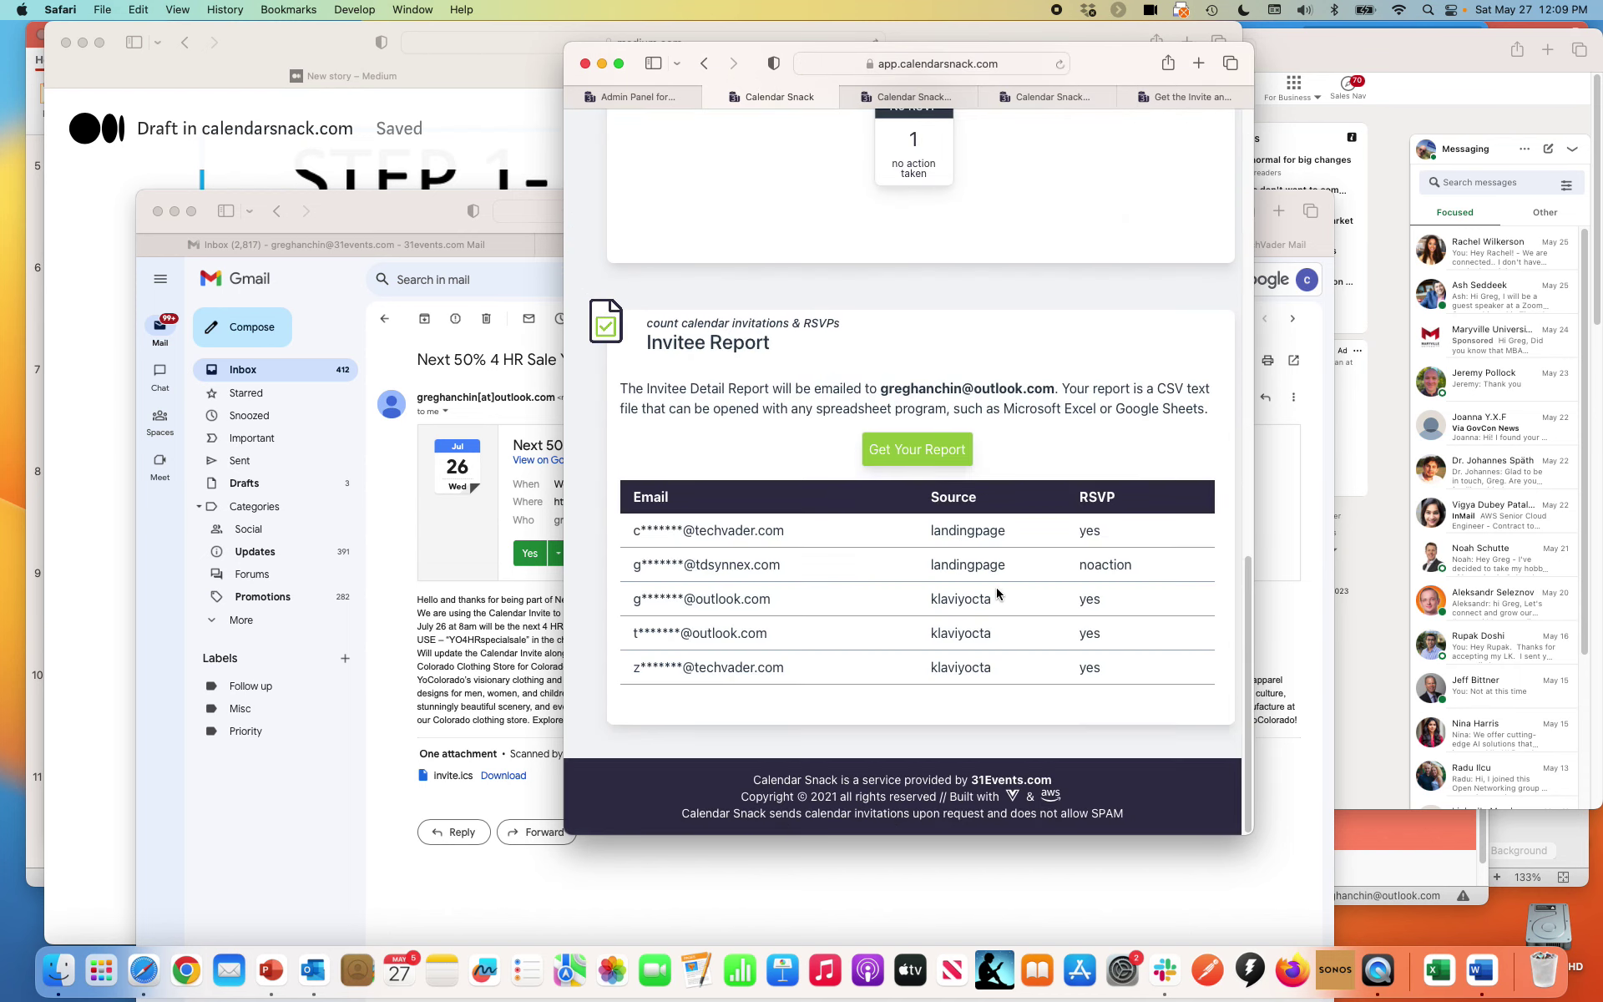
{"action": "left_click", "coordinate": [1013, 72]}
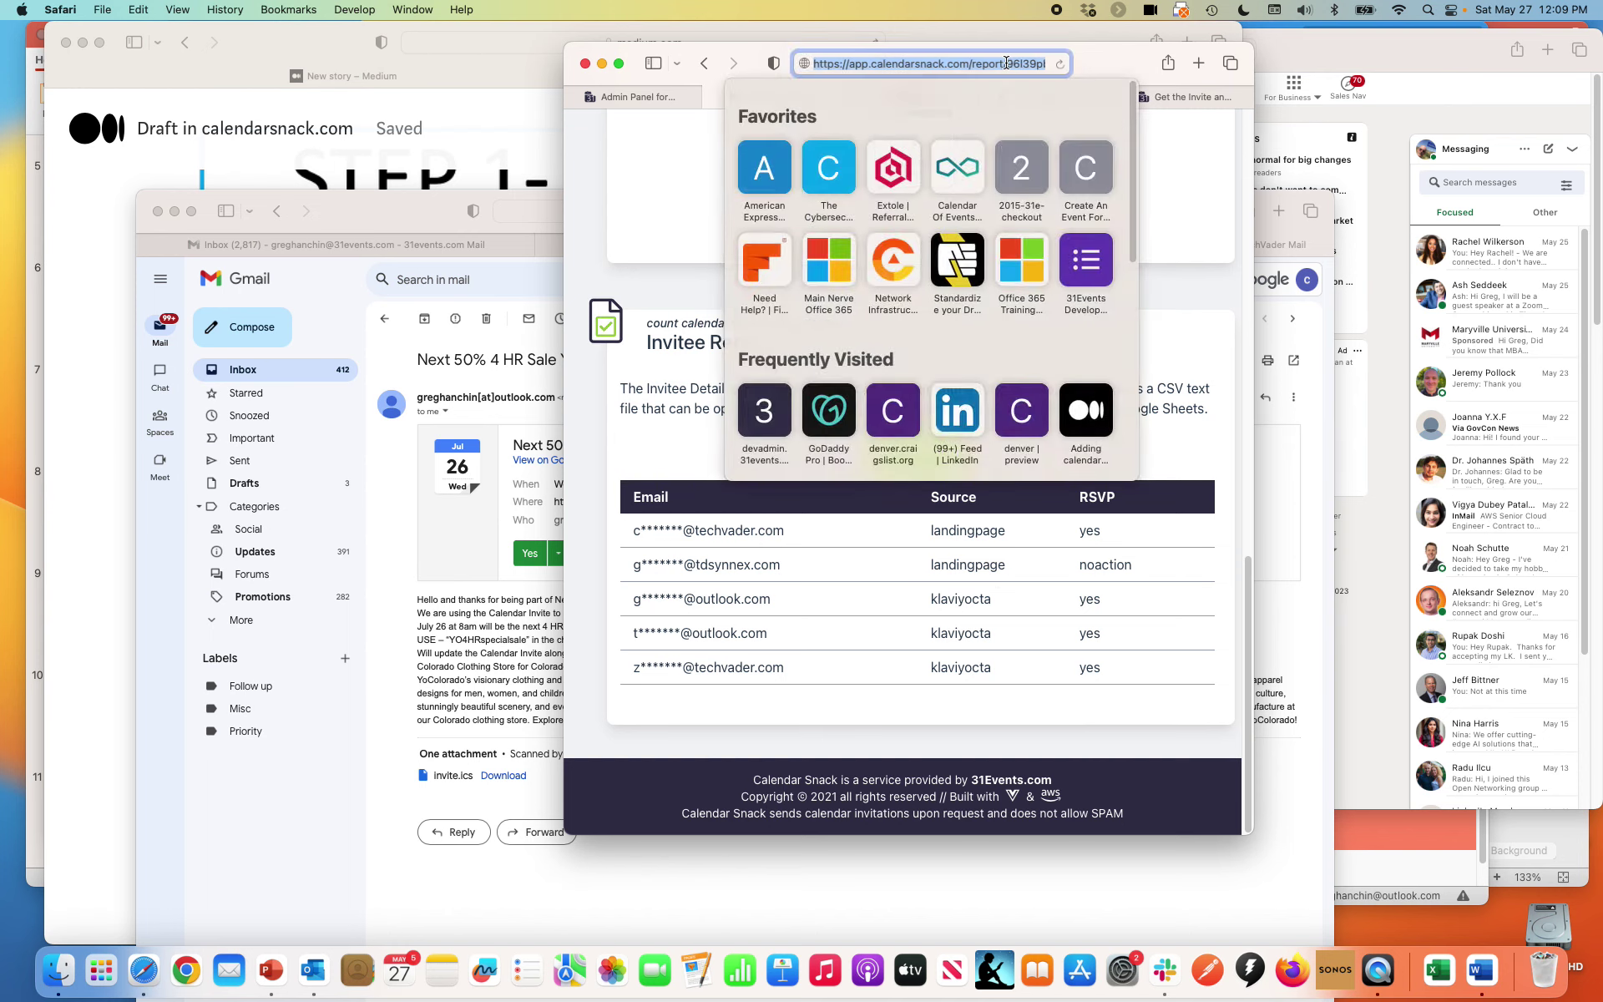
{"action": "key", "text": "Return"}
{"action": "scroll", "coordinate": [1125, 551], "scroll_direction": "down", "scroll_amount": 15}
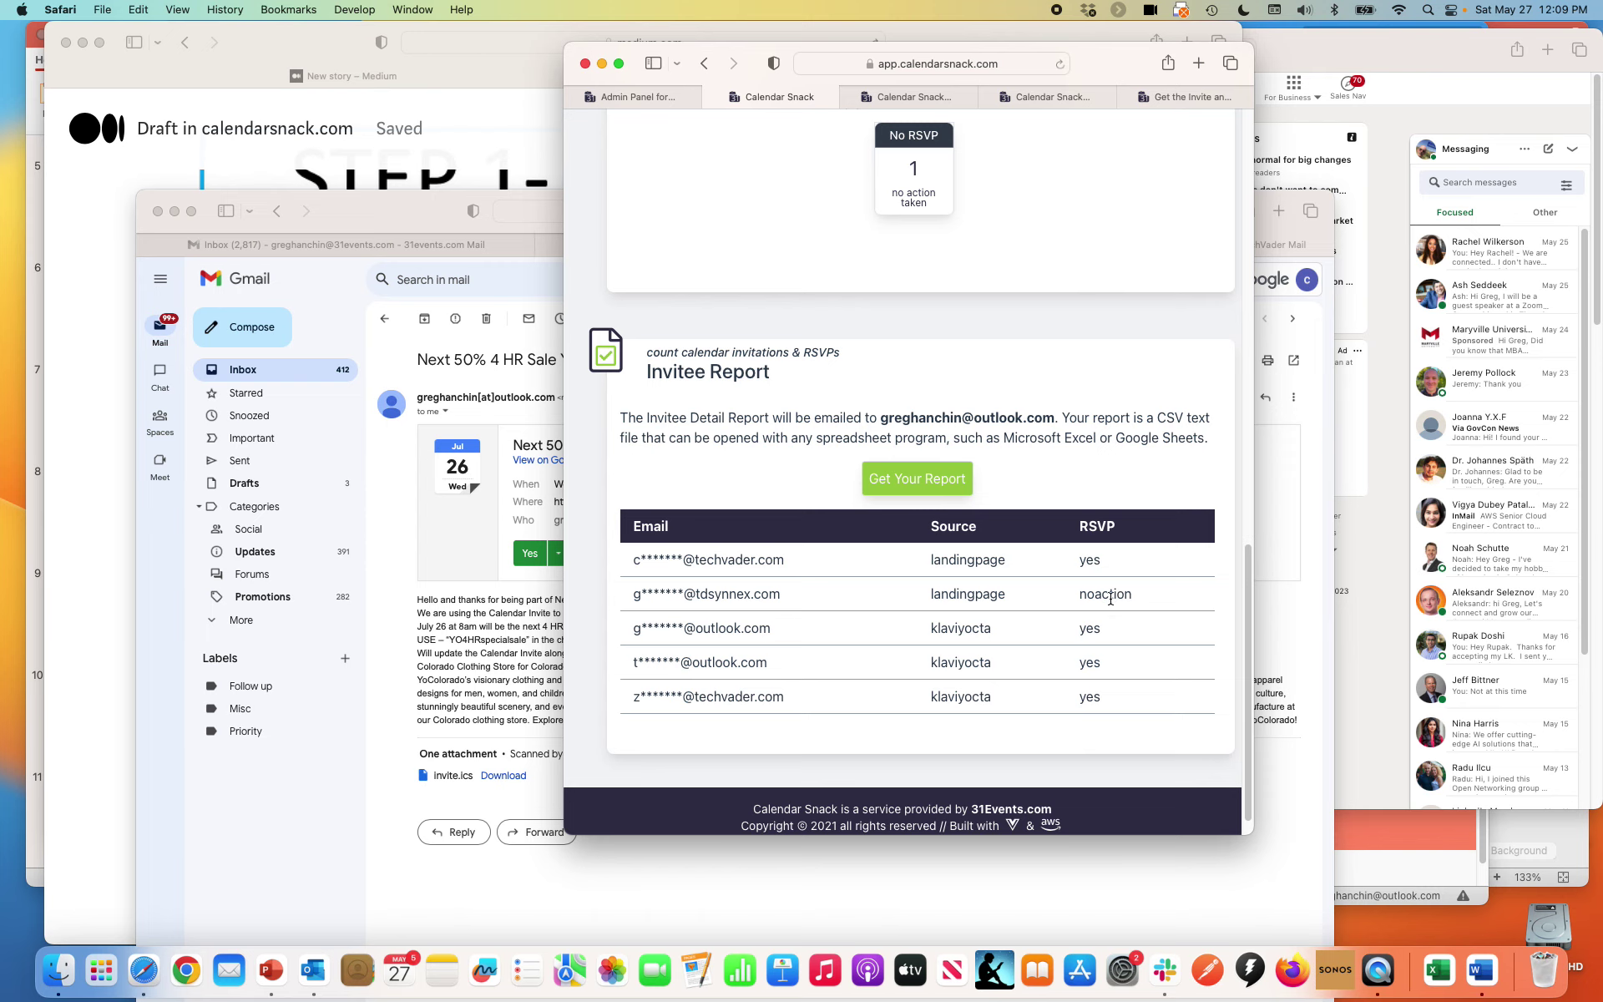
Reload until all five invitees show yes at 100% response, highlighting the newly updated row
{"action": "left_click", "coordinate": [925, 64]}
{"action": "key", "text": "Return"}
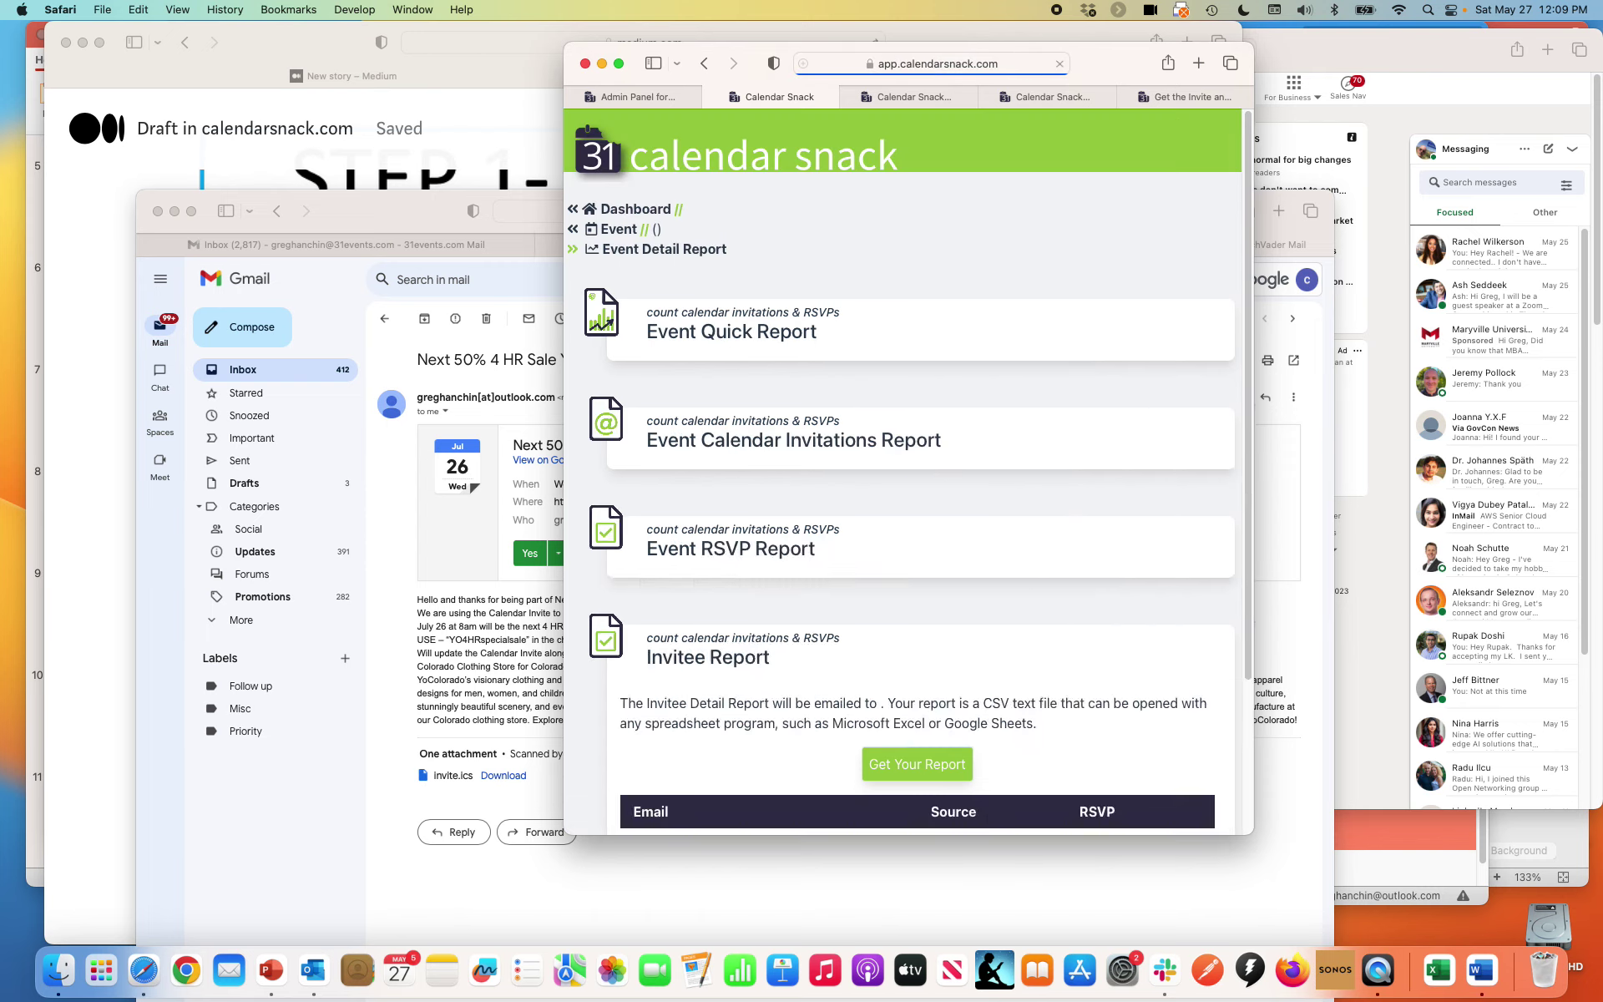
{"action": "scroll", "coordinate": [1101, 506], "scroll_direction": "down", "scroll_amount": 15}
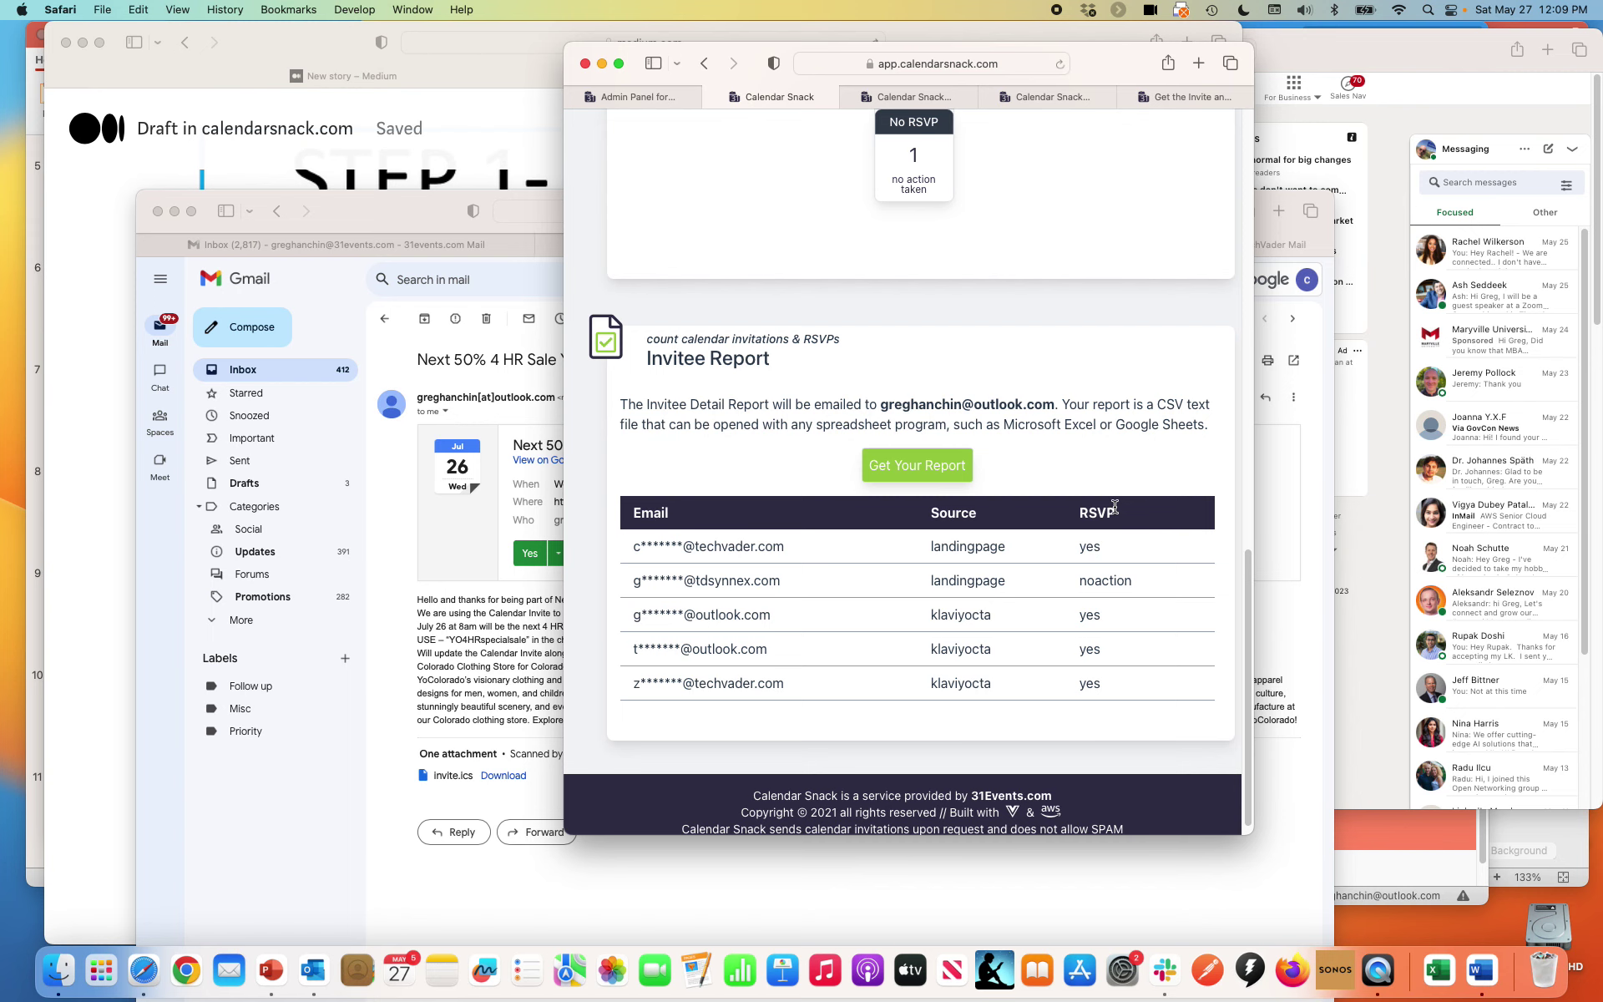
{"action": "left_click", "coordinate": [803, 65]}
{"action": "key", "text": "Return"}
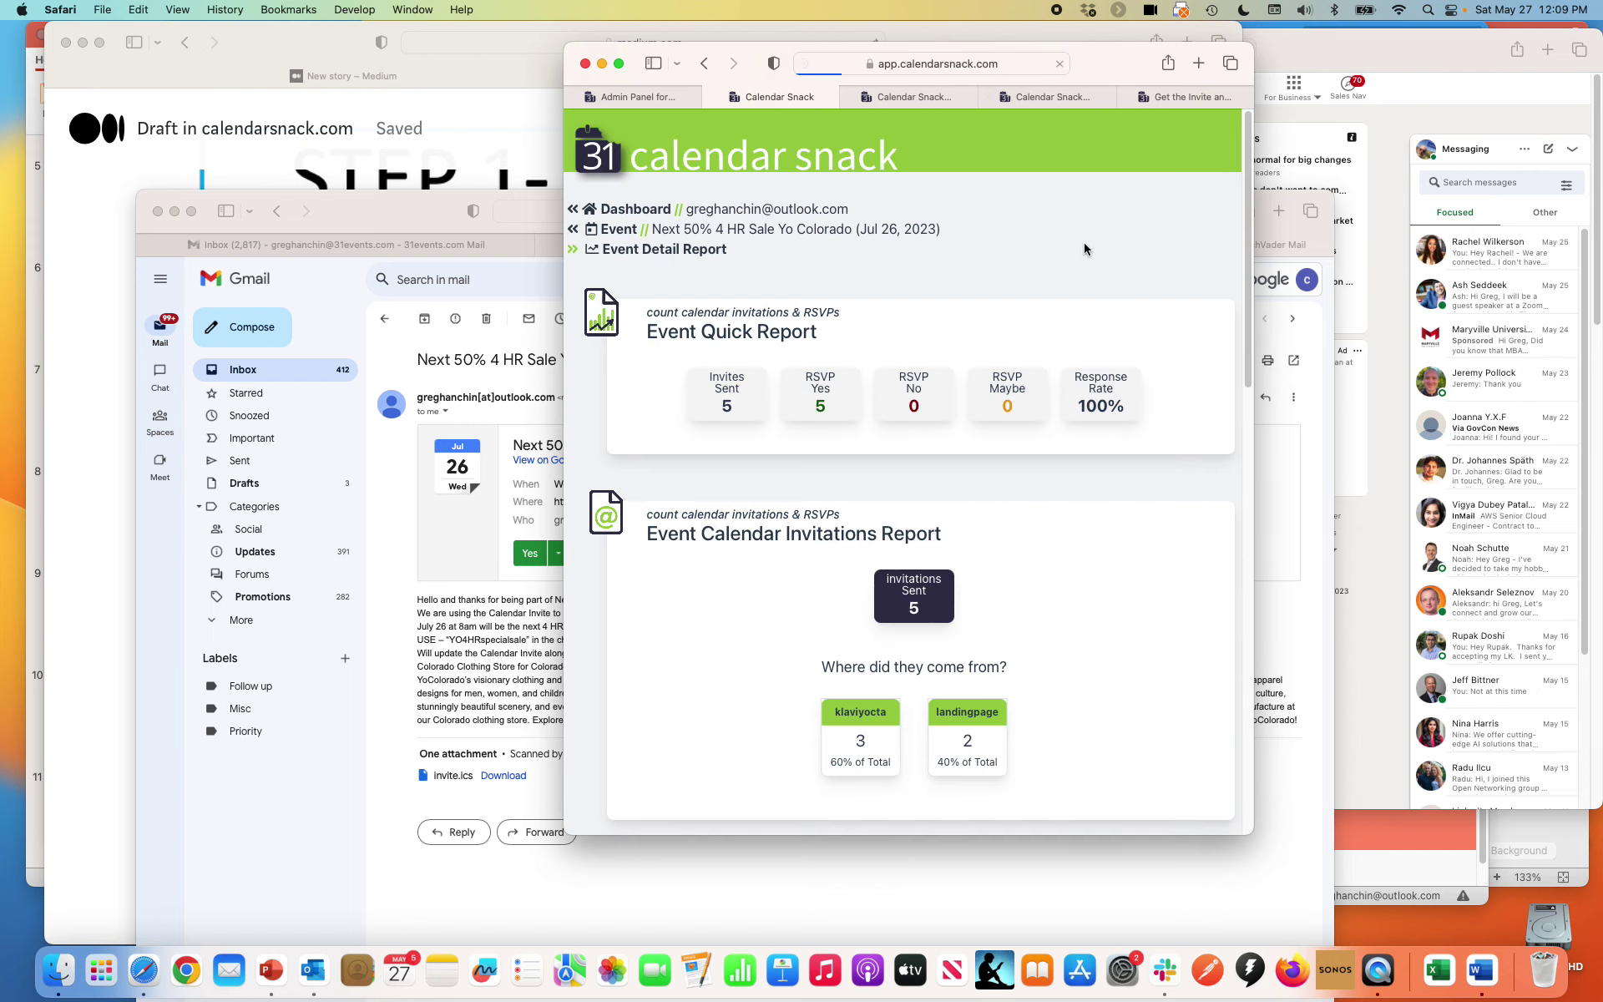
{"action": "scroll", "coordinate": [1085, 248], "scroll_direction": "down", "scroll_amount": 15}
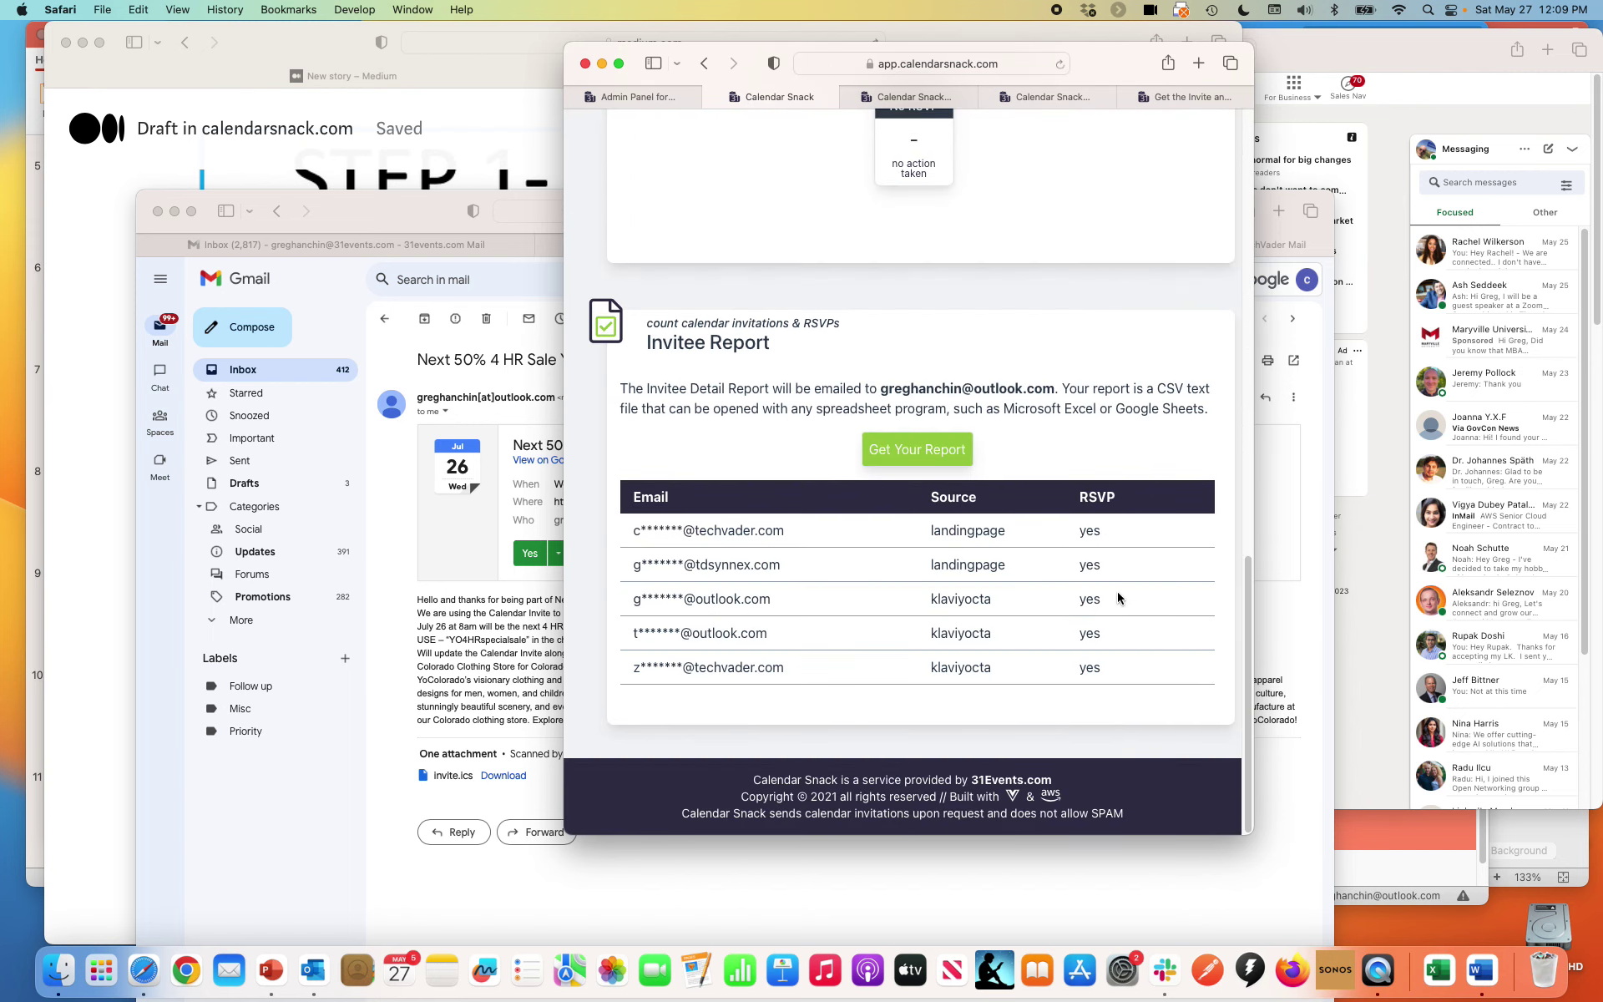
{"action": "left_click_drag", "start_coordinate": [1104, 564], "coordinate": [636, 565]}
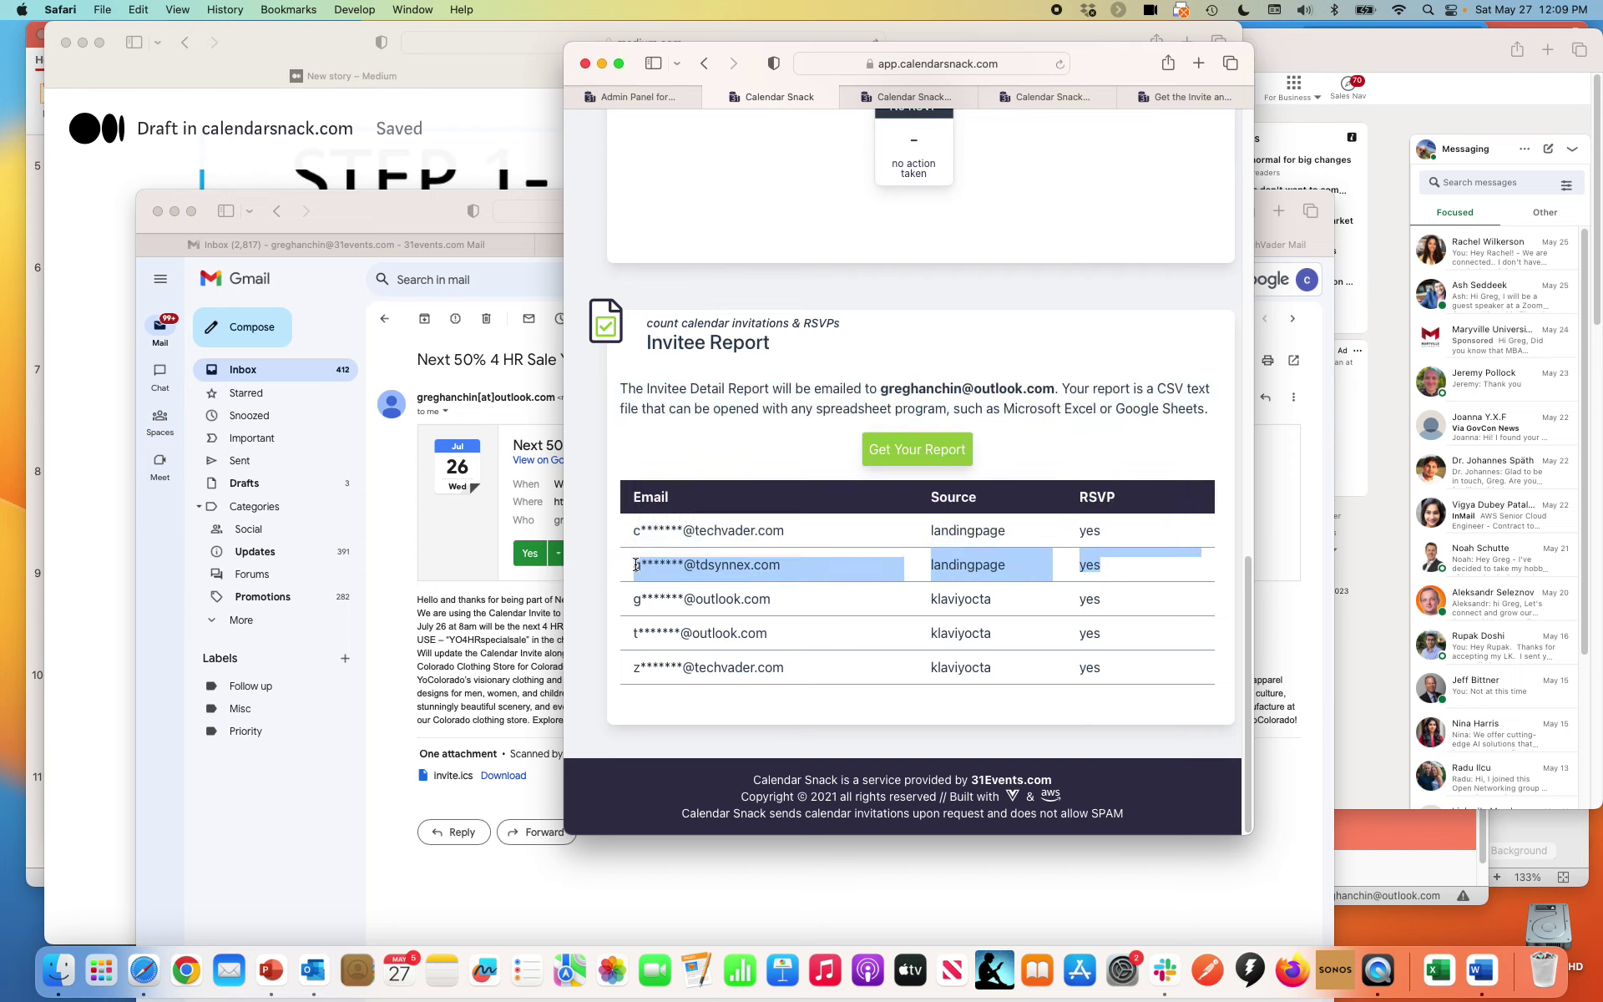